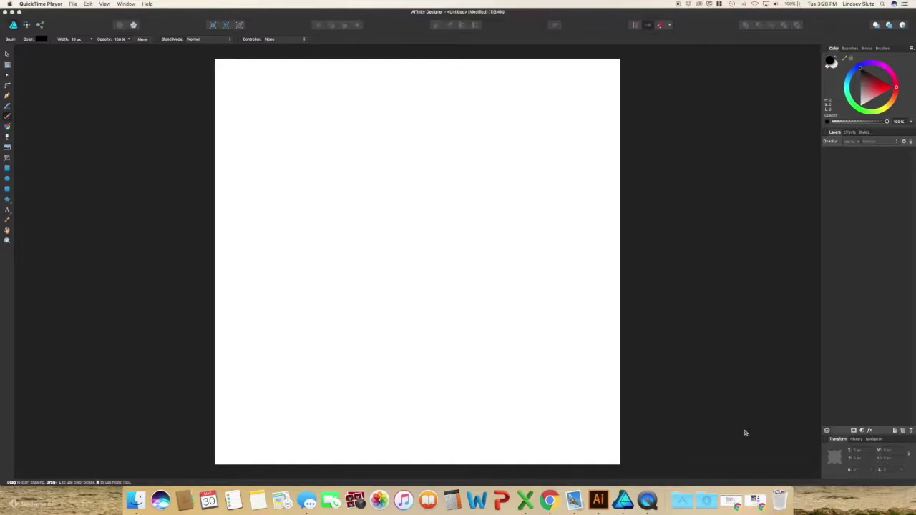
- Restore the Chrome window and show the Gumroad storefront listing the four brush sets
click(754, 498)
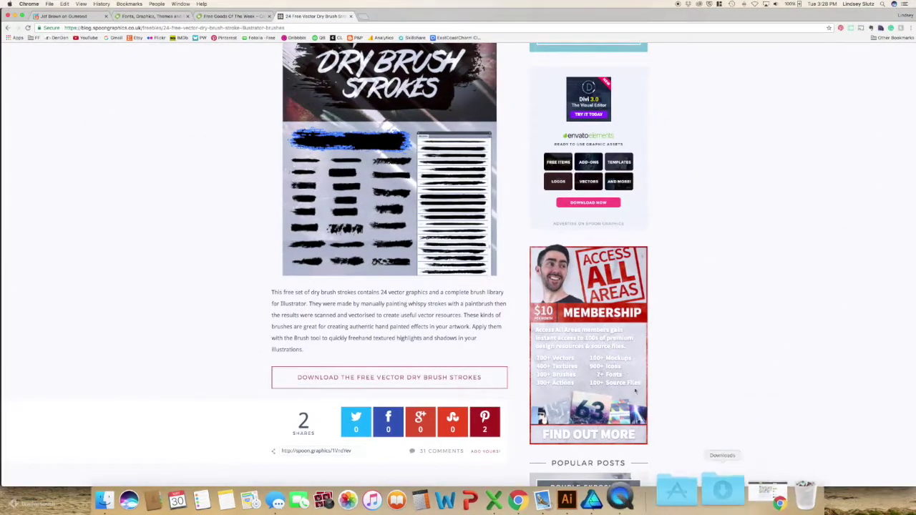
click(58, 15)
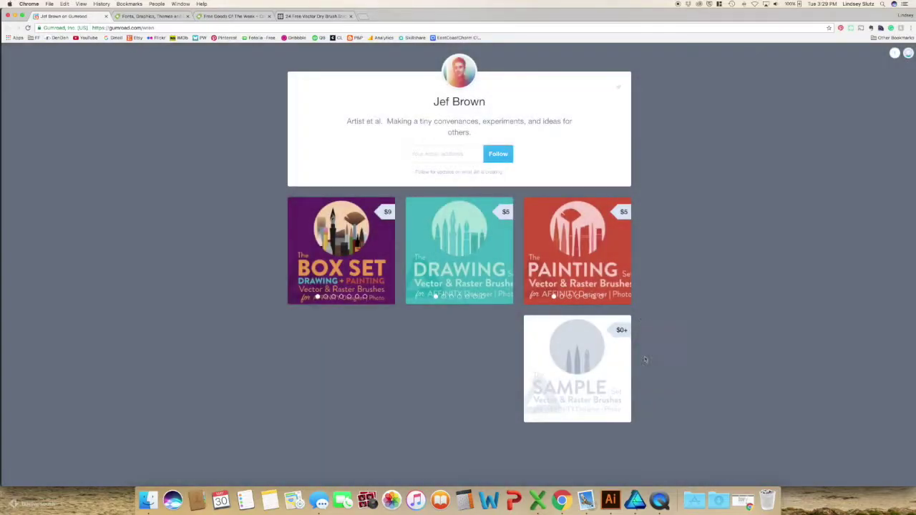
click(609, 369)
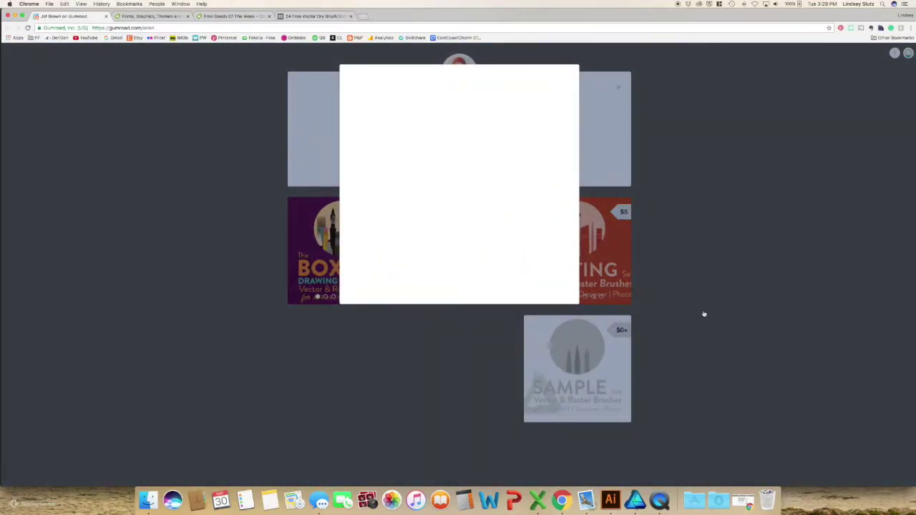
click(704, 314)
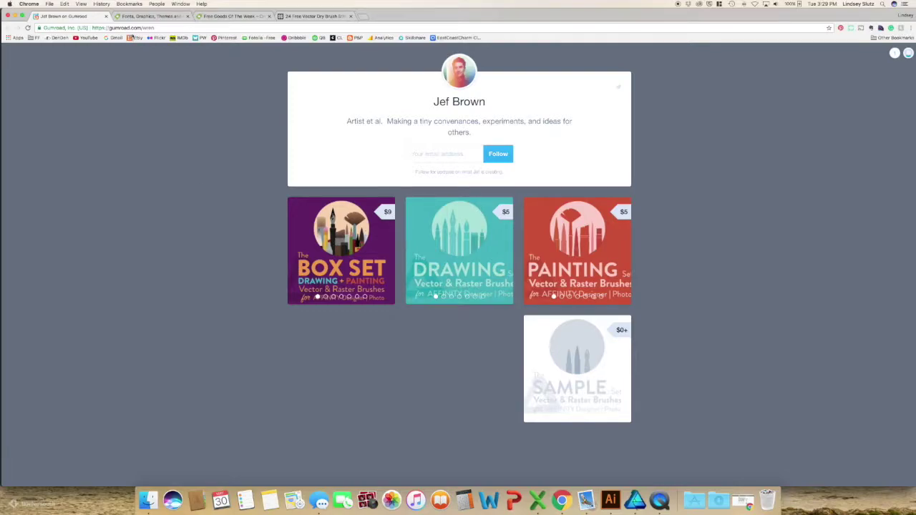
- Browse Creative Market's Free Goods of the Week, then switch to the 24 free vector dry brush strokes post
click(143, 15)
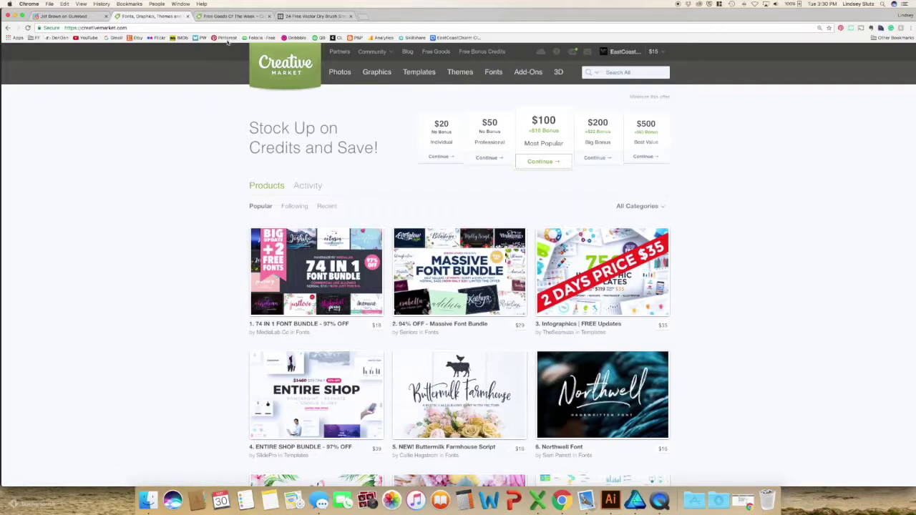
click(232, 18)
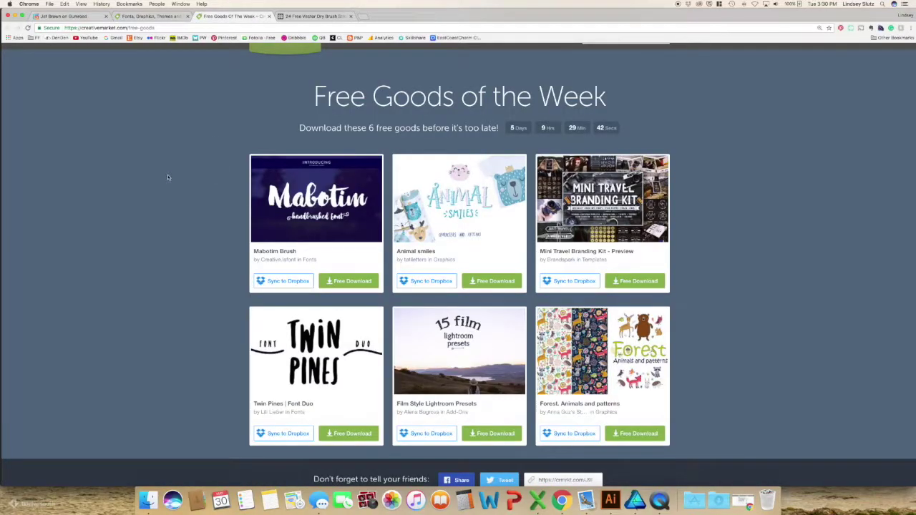
scroll(168, 177, down, 3)
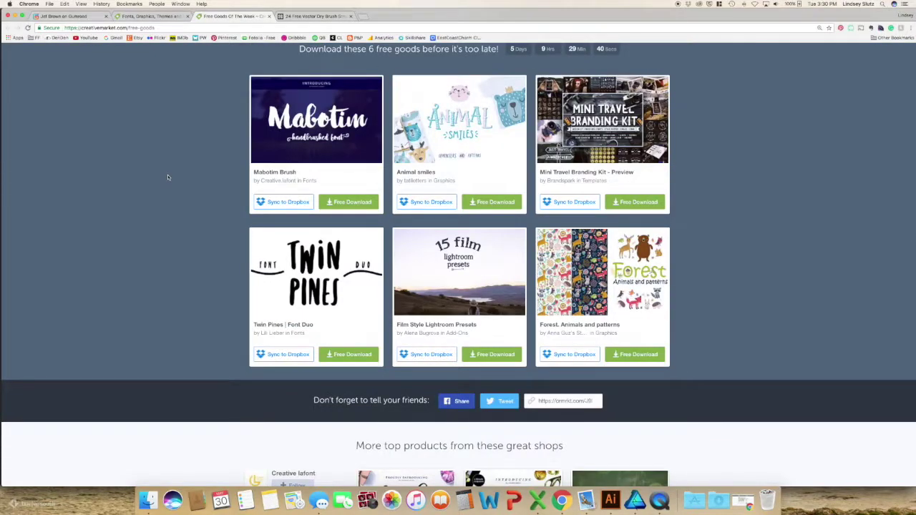
scroll(172, 186, up, 1)
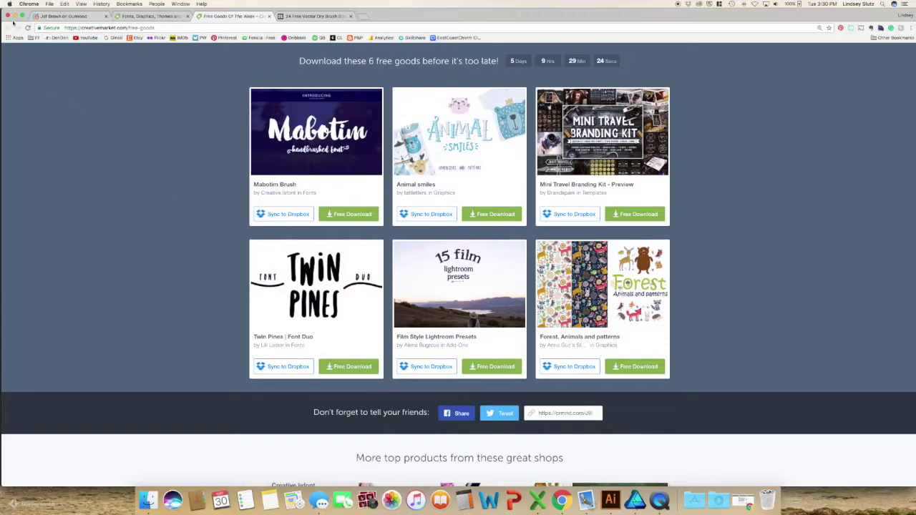
click(315, 16)
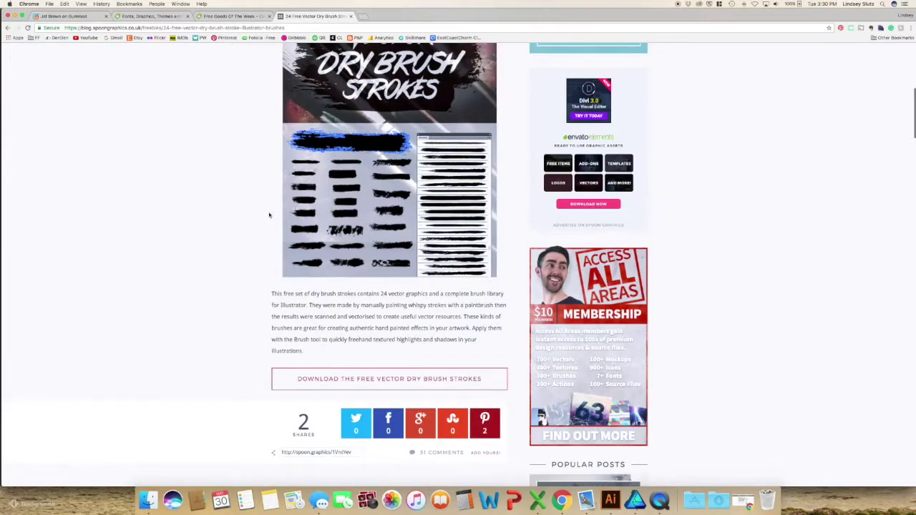
- Review the top of the Spoon Graphics dry brush article, then minimize Chrome
scroll(269, 215, up, 7)
scroll(269, 214, down, 1)
scroll(269, 215, down, 3)
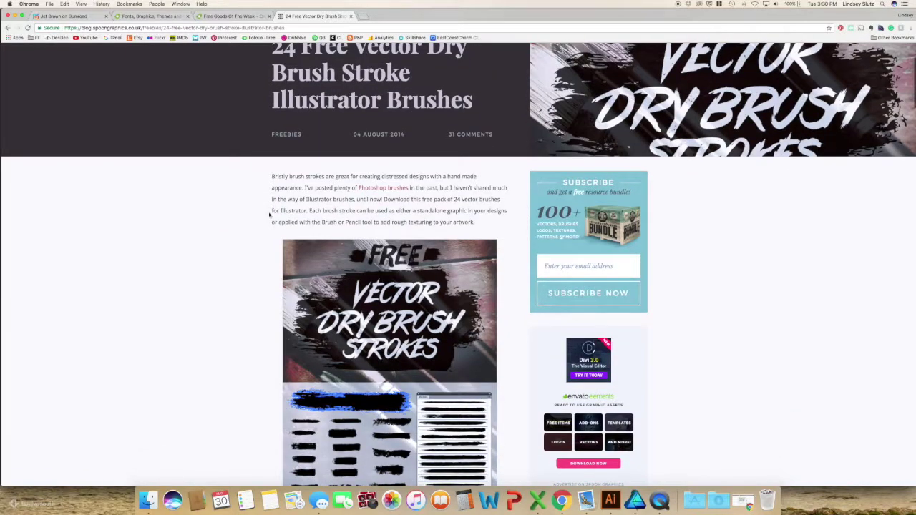
scroll(269, 215, up, 4)
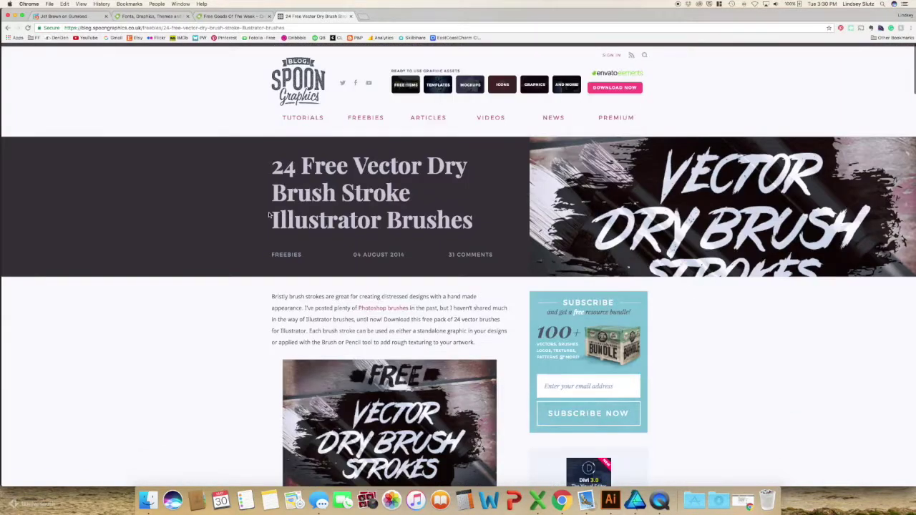
click(15, 16)
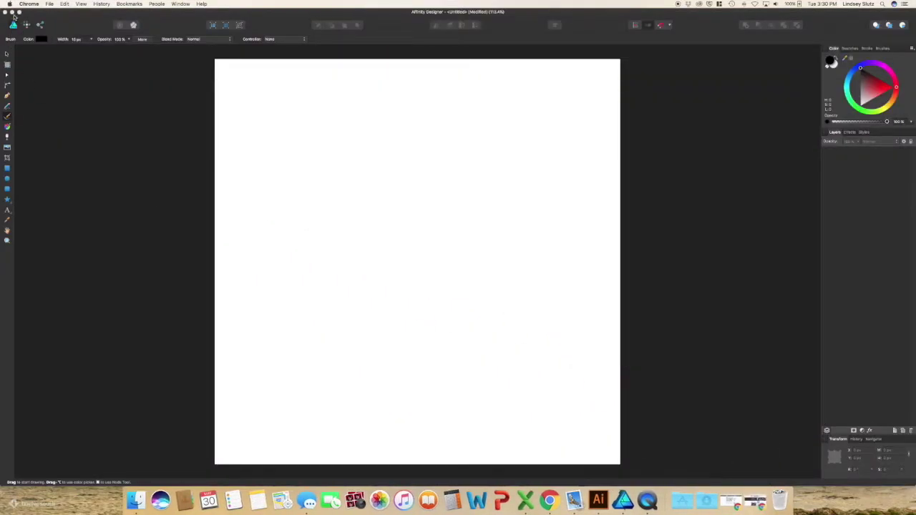
- Minimize Affinity and unzip Sample Set.zip in the desktop Textures > Affinity folder
click(10, 12)
double_click(894, 104)
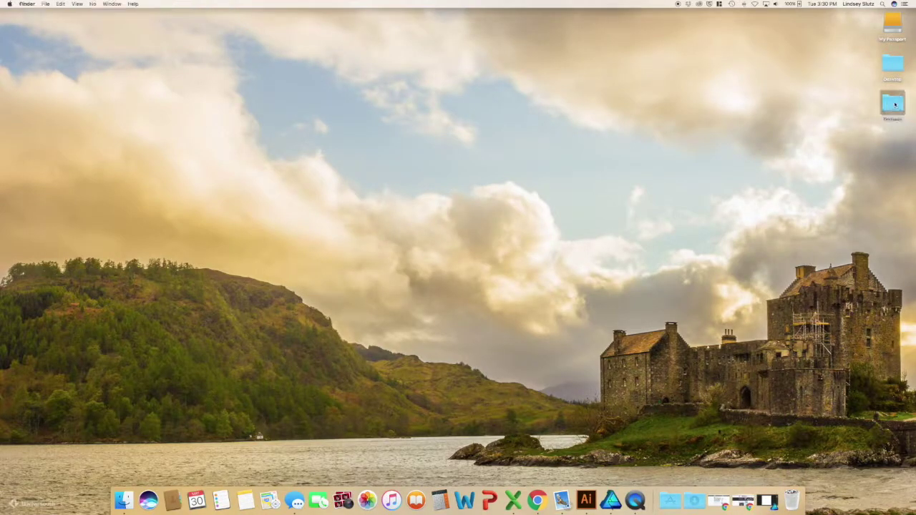
double_click(633, 97)
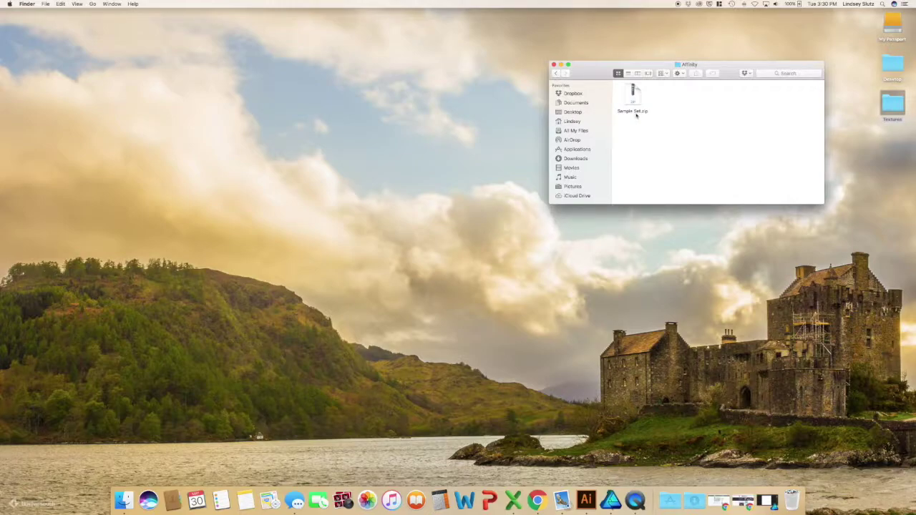
double_click(636, 113)
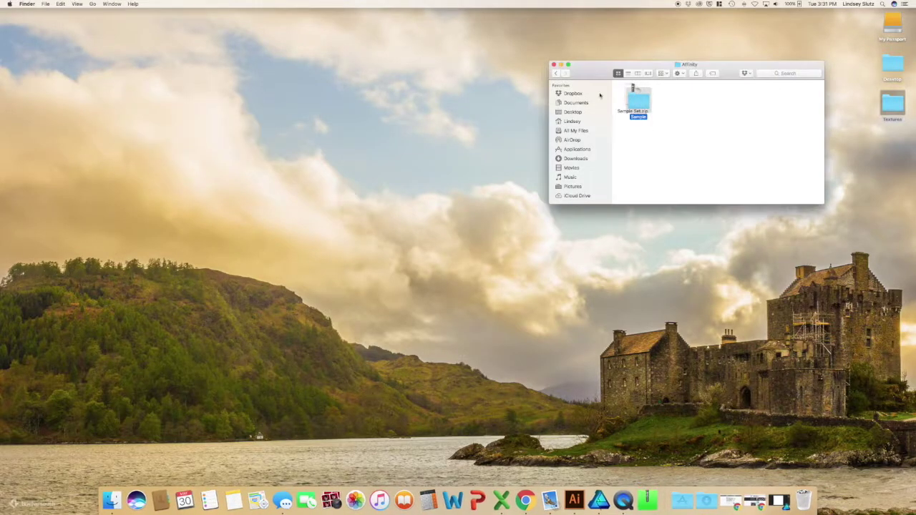
drag(634, 109, 669, 100)
- Open the extracted Sample folder, select both .afbrushes files, and return to Affinity Designer
double_click(670, 104)
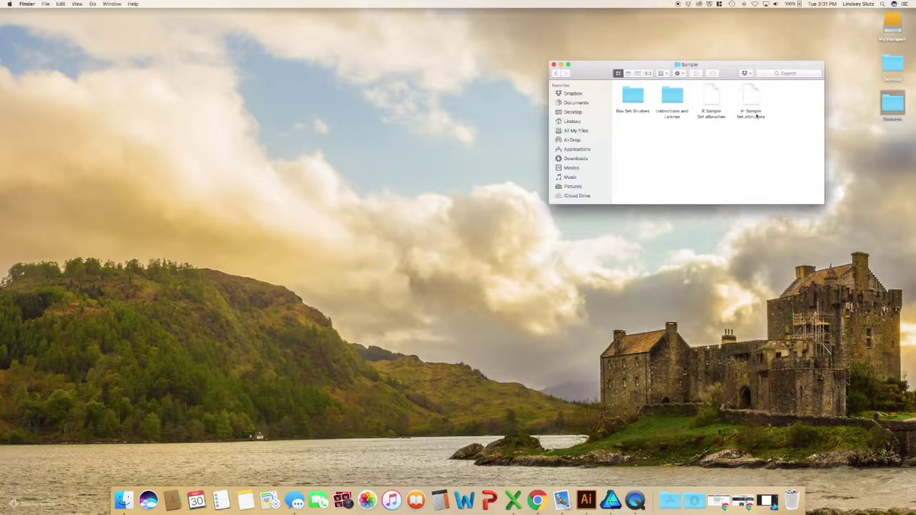
drag(737, 113, 727, 136)
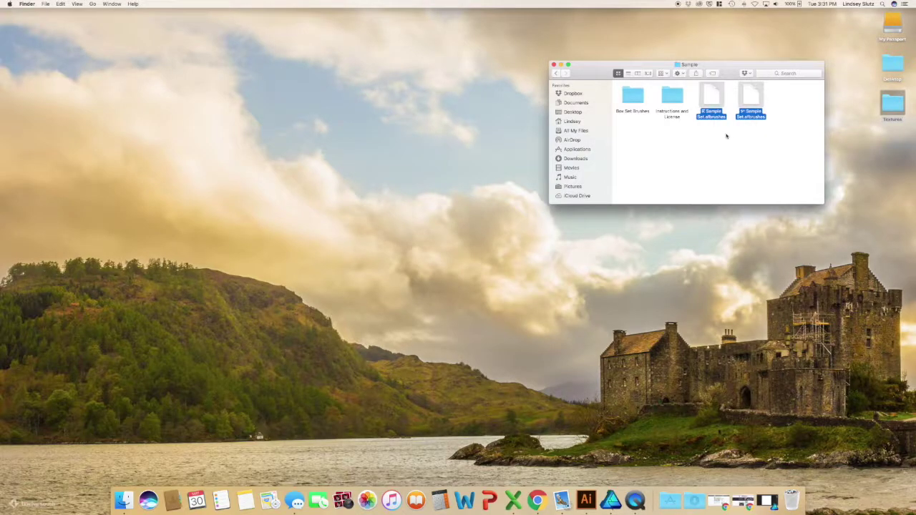
click(553, 64)
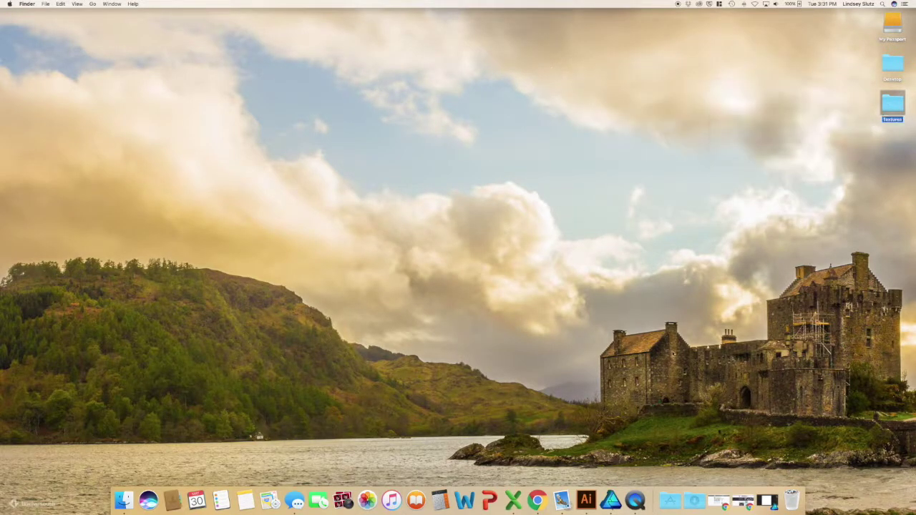
click(611, 499)
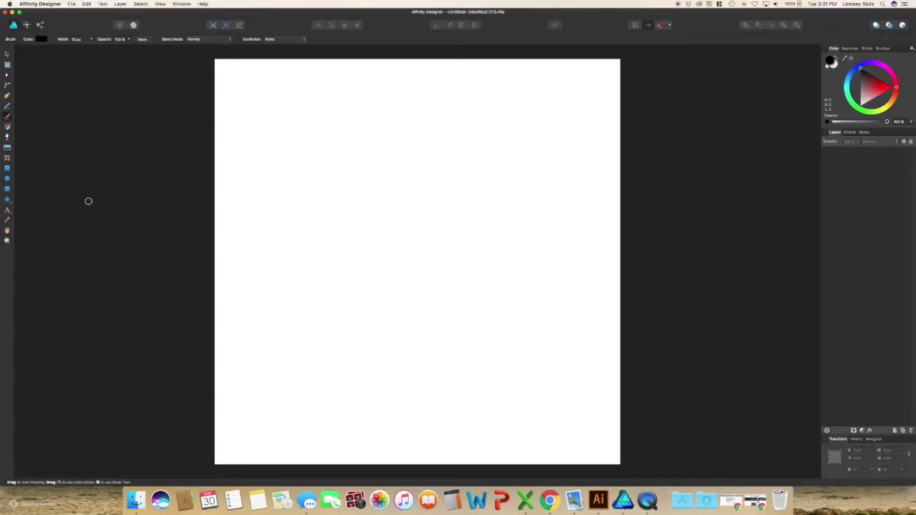
- Use the Rectangle Tool to place a large light-blue square mid-page
click(7, 168)
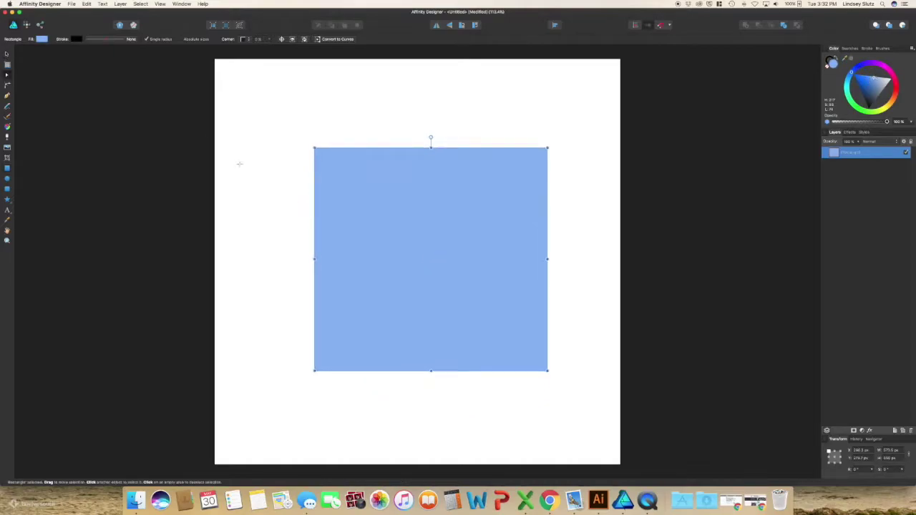
- Replace the square with a pen-drawn rounded body shape filled blue
drag(313, 148, 320, 144)
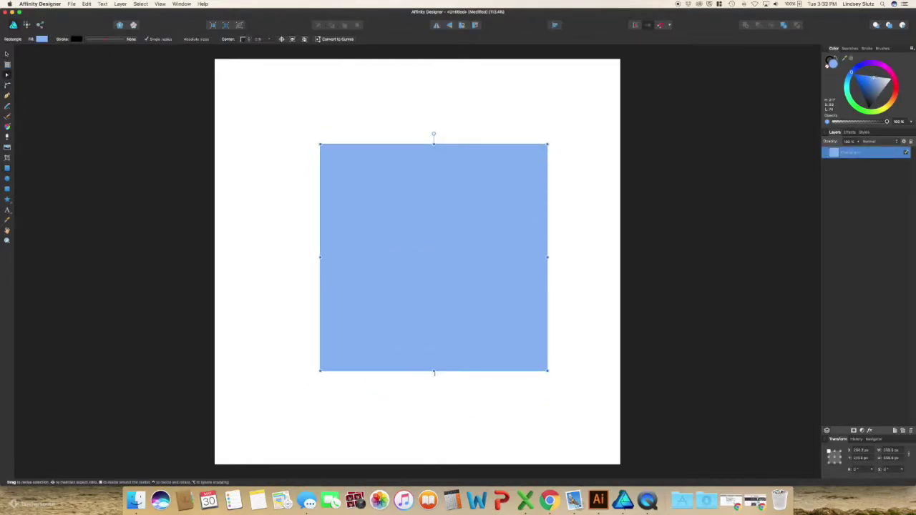
key(Delete)
key(p)
click(319, 252)
drag(404, 182, 478, 179)
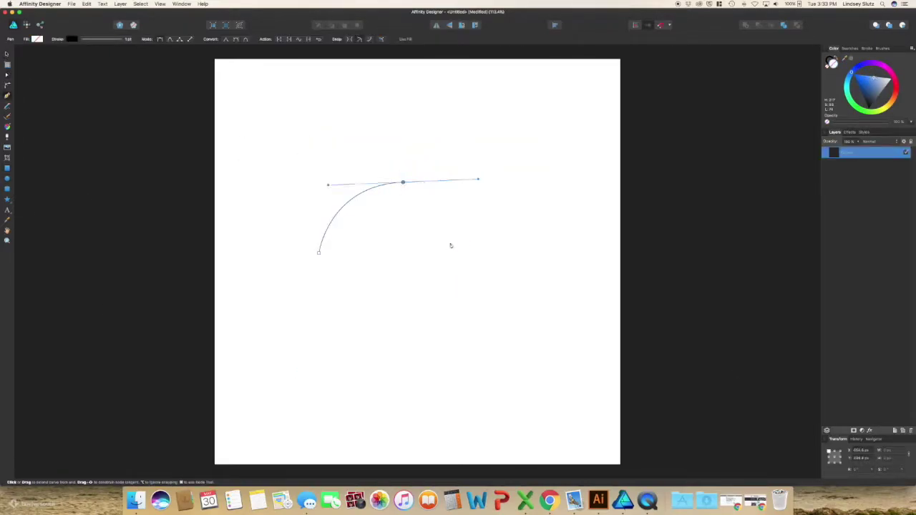
drag(401, 337, 329, 335)
drag(319, 252, 313, 190)
key(v)
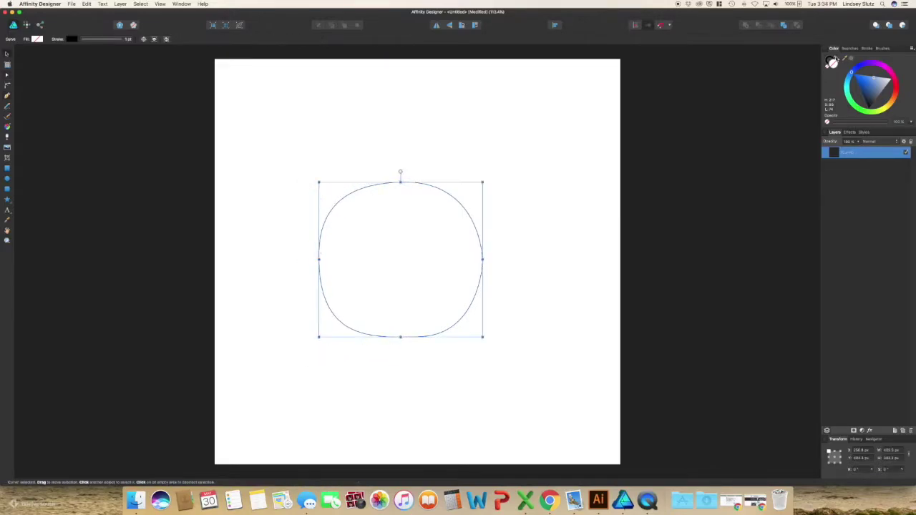
drag(489, 321, 523, 334)
click(439, 358)
- Draw a white eye with a black pupil and copy it to the right
key(m)
mouse_move(249, 243)
mouse_down()
mouse_move(294, 289)
mouse_move(375, 224)
mouse_move(403, 252)
mouse_up()
key(v)
key(m)
drag(362, 210, 415, 263)
key(super+j)
drag(388, 236, 439, 236)
- Draw a curved mouth with two triangle teeth and add a third eye above the others
key(p)
click(370, 296)
drag(409, 293, 447, 288)
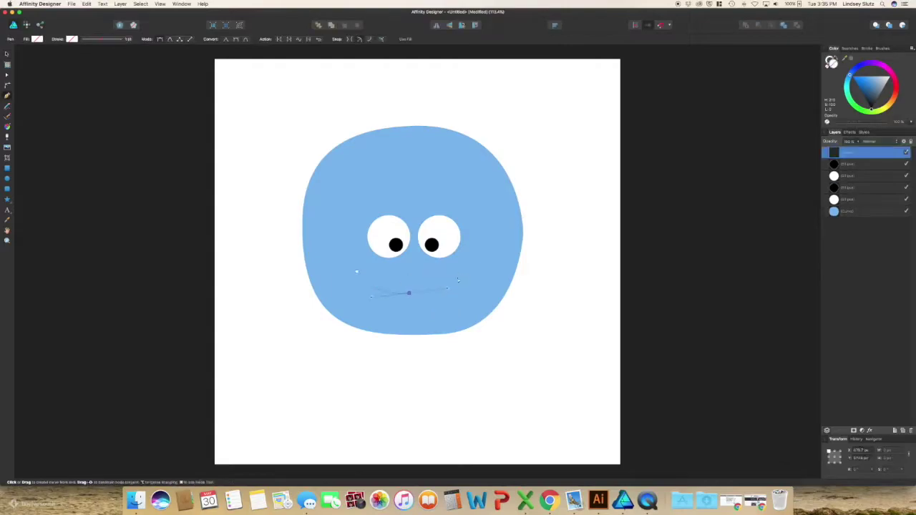
click(466, 272)
click(412, 323)
click(357, 272)
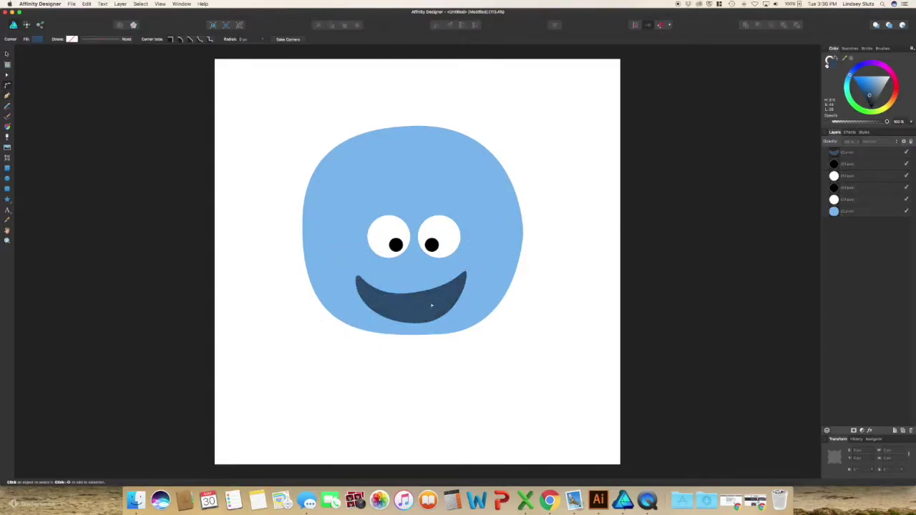
mouse_move(344, 317)
mouse_down()
mouse_move(375, 362)
mouse_move(394, 328)
mouse_up()
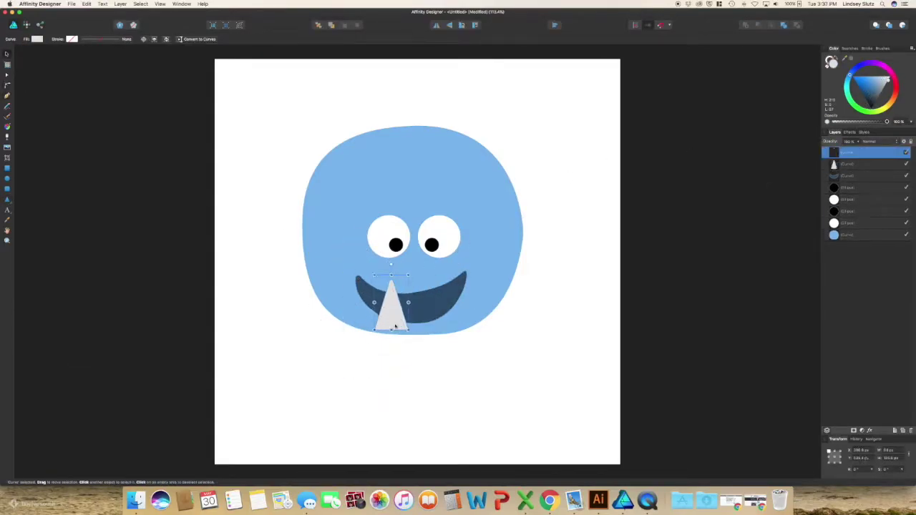
key(super+j)
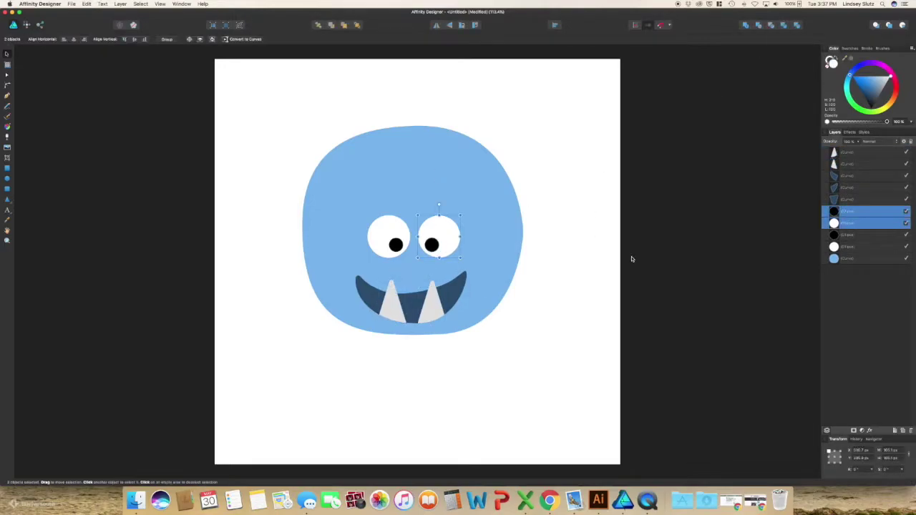
mouse_move(439, 243)
mouse_down()
mouse_move(414, 188)
mouse_move(454, 240)
mouse_up()
drag(377, 225, 365, 225)
- Draw a hand with the Pen, duplicate and mirror it, and tuck both hands behind the body
key(p)
click(284, 260)
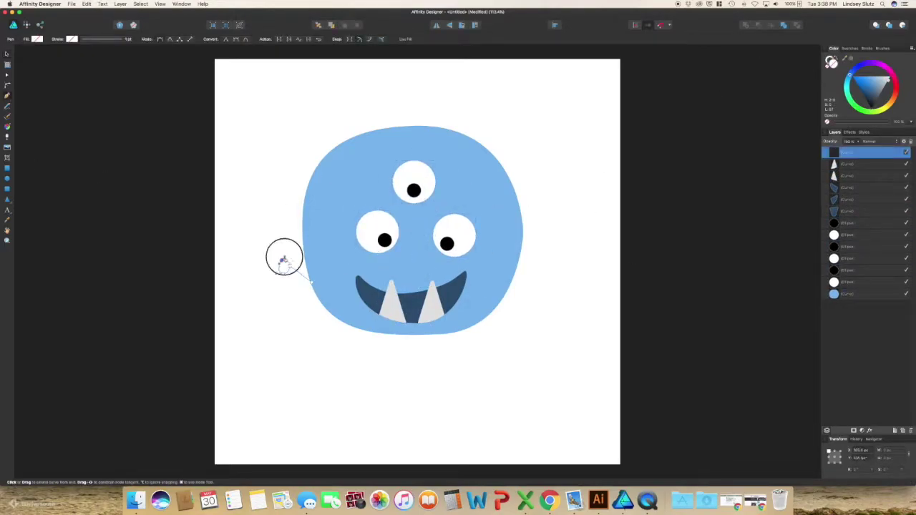
drag(284, 260, 296, 250)
click(296, 254)
key(v)
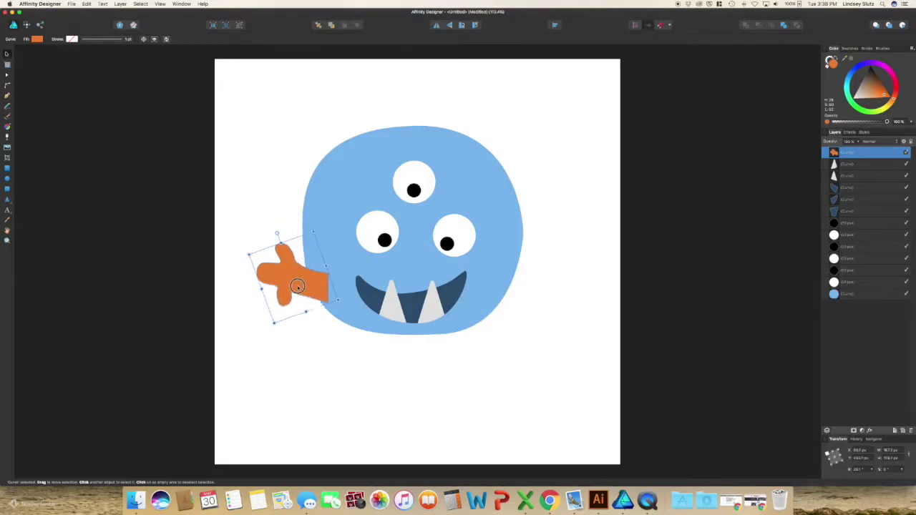
key(super+j)
drag(297, 286, 501, 283)
shift+click(307, 260)
key(super+shift+bracketleft)
click(547, 272)
mouse_move(582, 301)
mouse_down()
mouse_move(592, 290)
mouse_move(301, 215)
mouse_up()
- Draw a leg, copy it to the right behind the body, and colour all limbs navy
key(p)
click(387, 329)
drag(364, 375, 344, 401)
key(v)
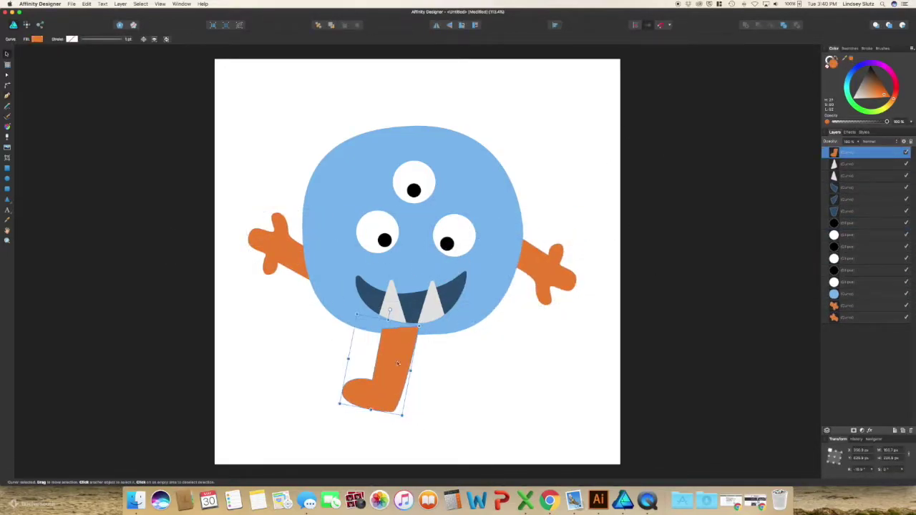
key(super+j)
drag(379, 373, 458, 365)
shift+click(859, 330)
click(866, 93)
click(542, 349)
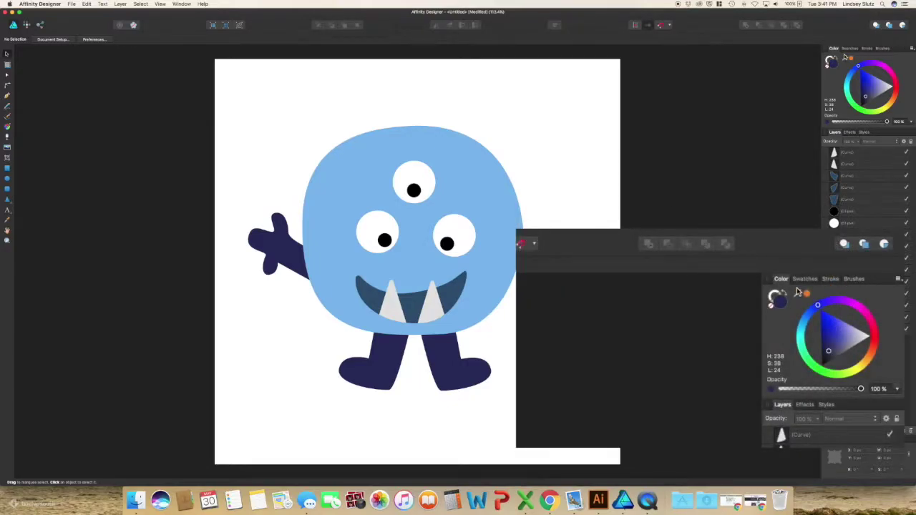
- Switch the Brushes panel to the Assorted category and open its options menu to import brushes
click(885, 49)
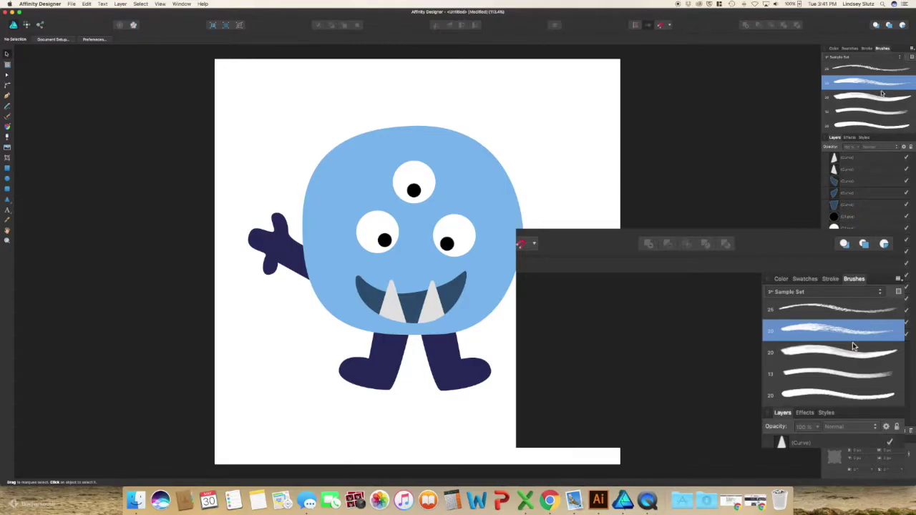
click(901, 59)
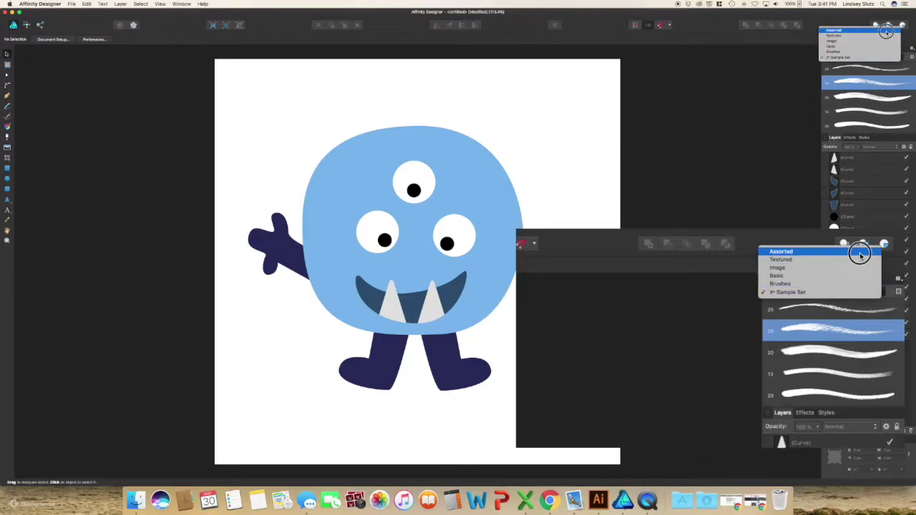
click(887, 31)
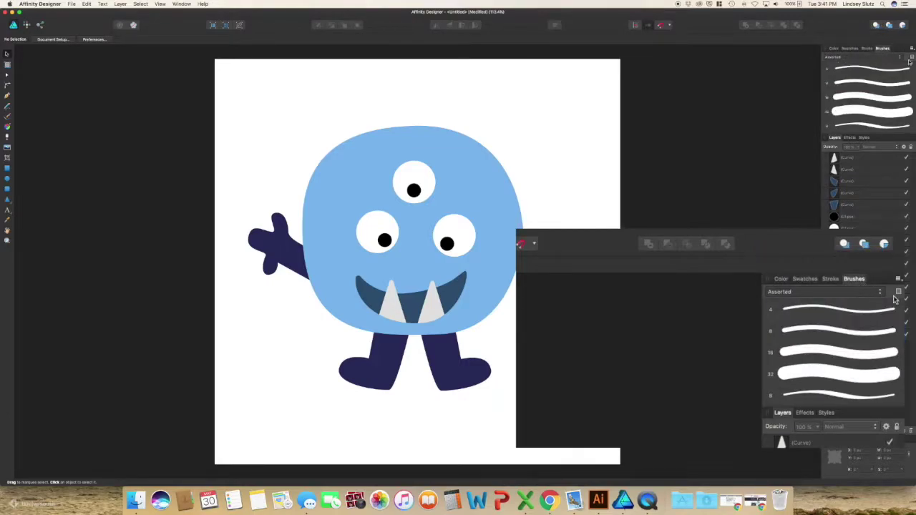
click(900, 282)
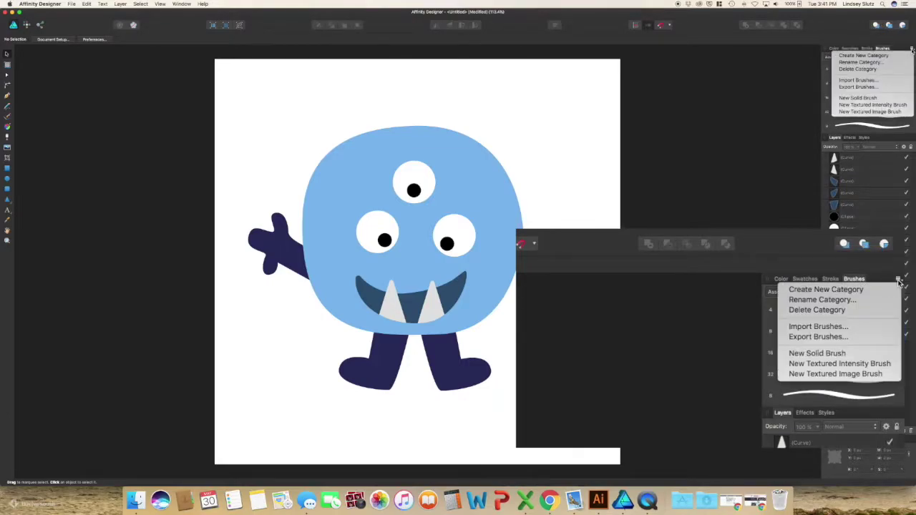
click(899, 282)
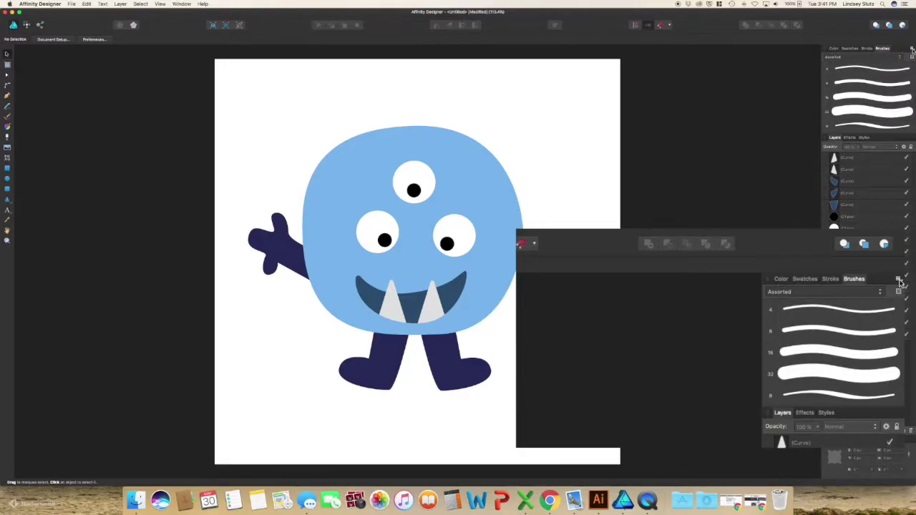
click(899, 282)
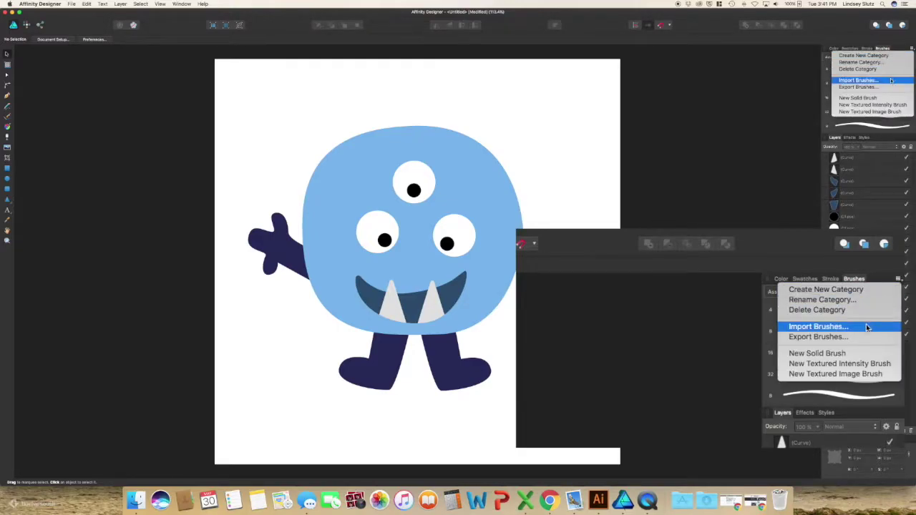
- Start Import Brushes, select both .afbrushes files, then cancel the import
click(819, 326)
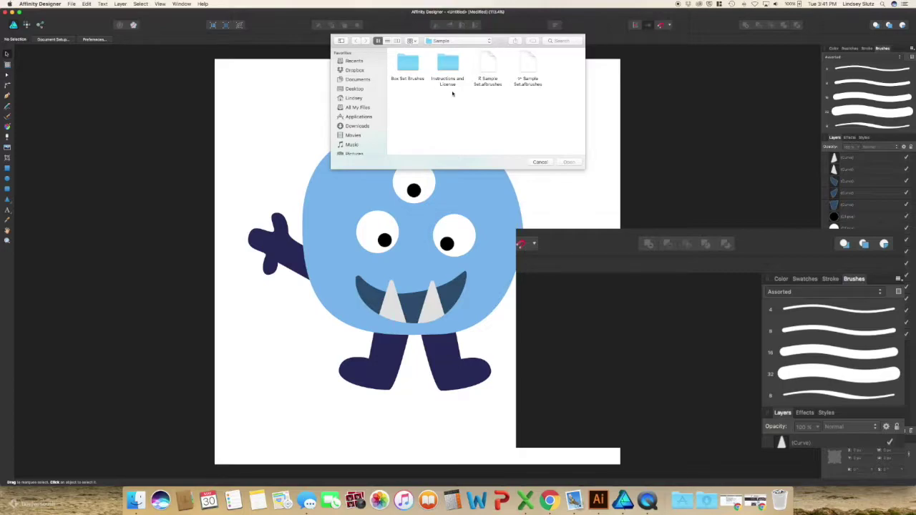
drag(532, 107, 477, 56)
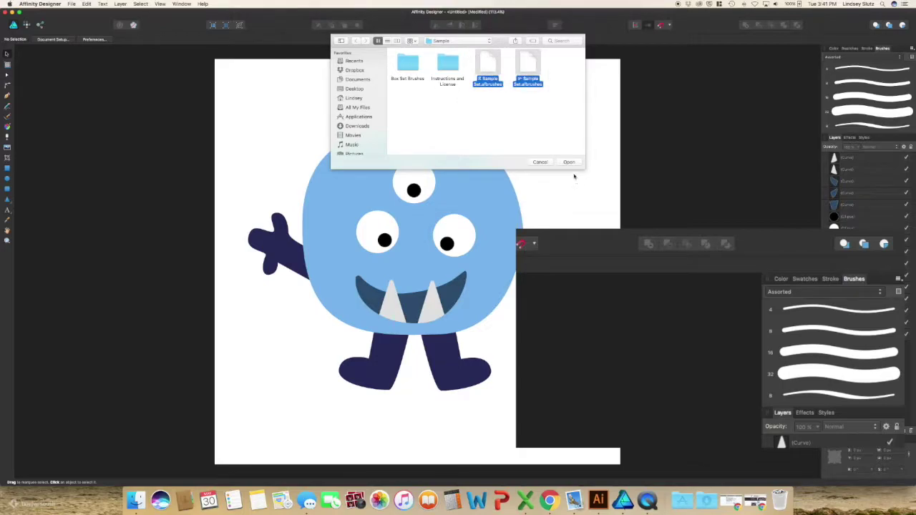
click(542, 164)
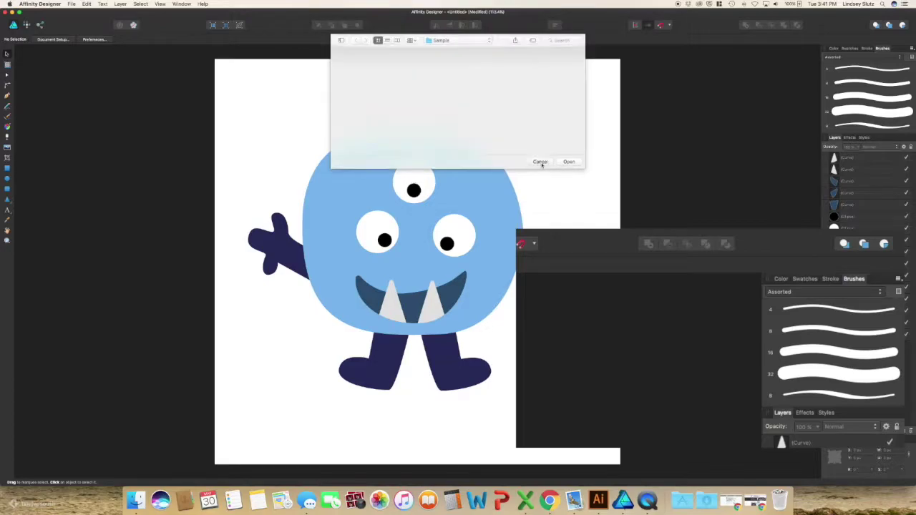
- Switch the brush library to the Sample Set category and select the monster's blue body
click(868, 293)
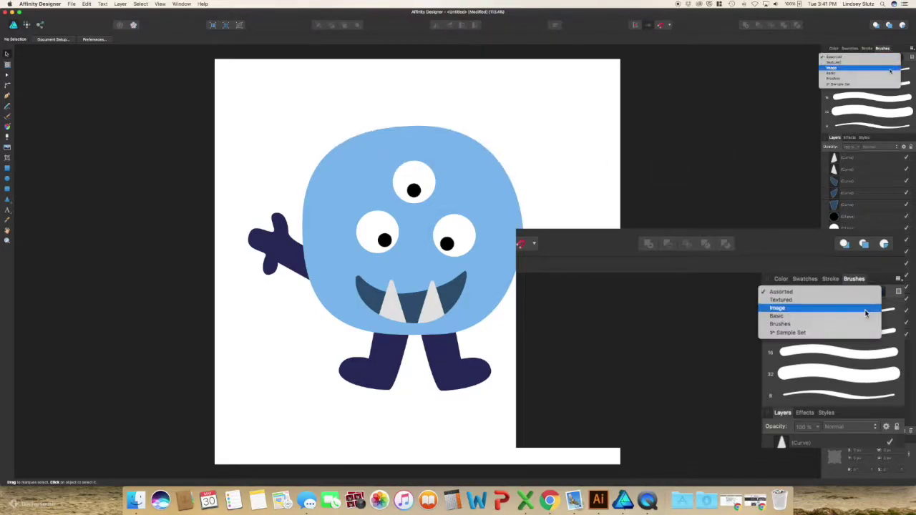
click(885, 84)
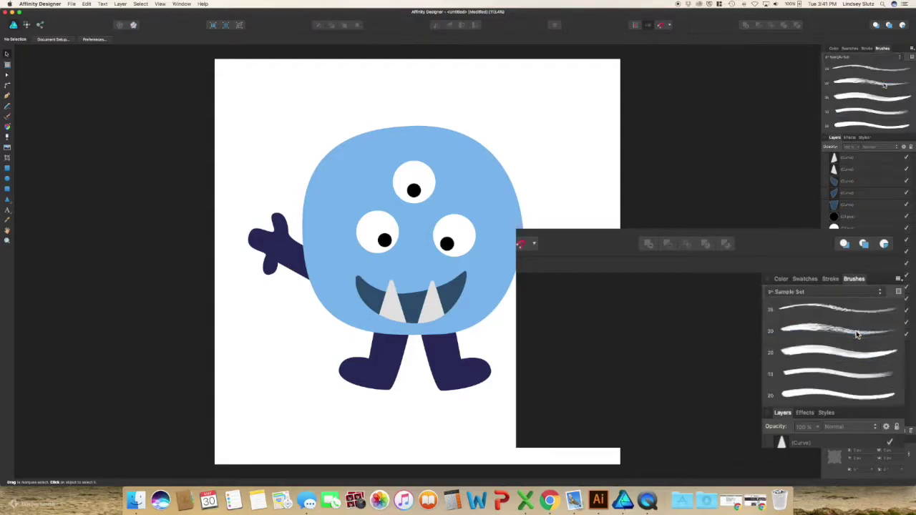
scroll(883, 89, down, 10)
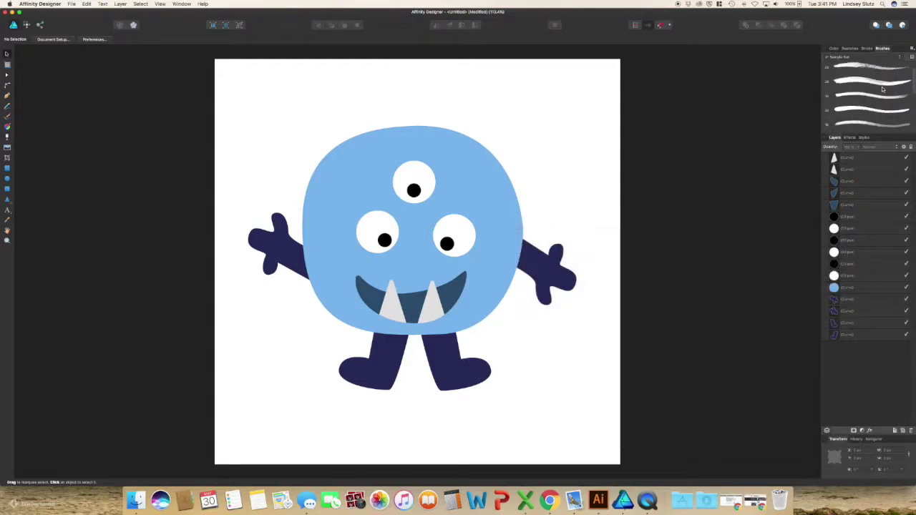
scroll(883, 89, up, 5)
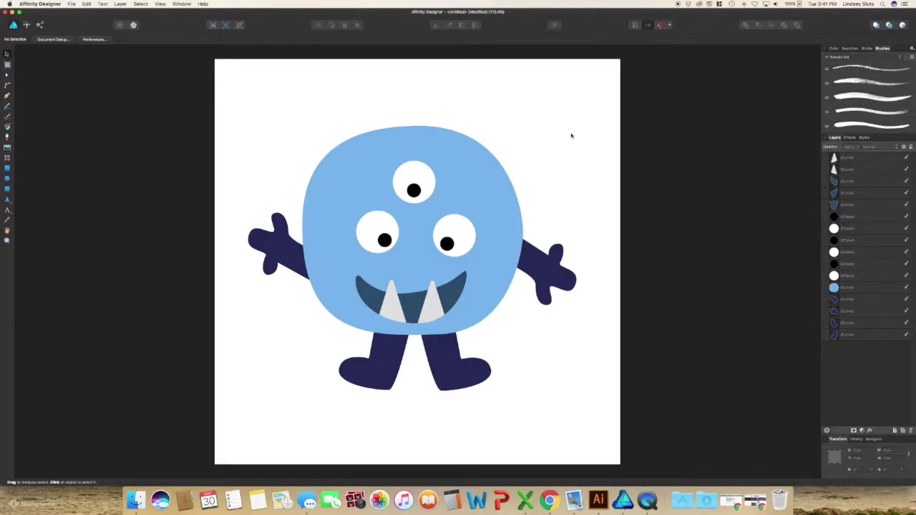
click(484, 203)
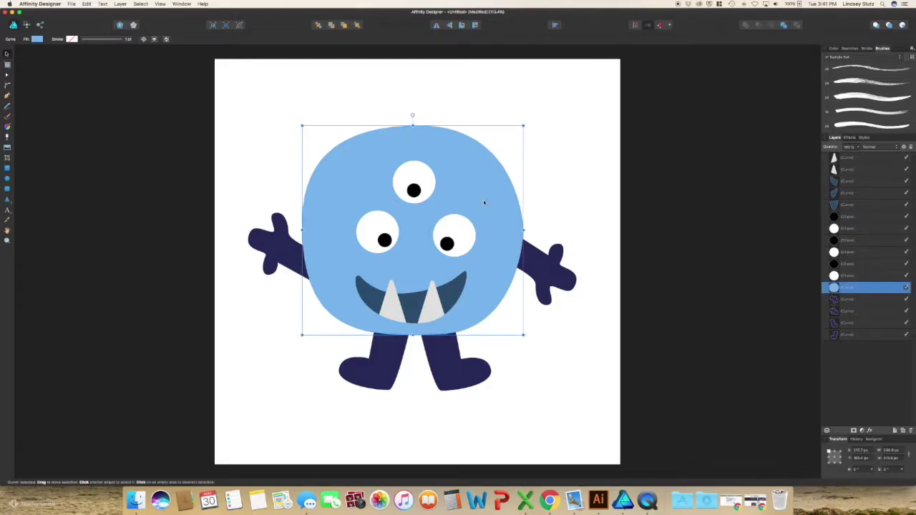
- Stroke the body with a thick Sample Set brush and colour it with the body's sampled blue
click(862, 83)
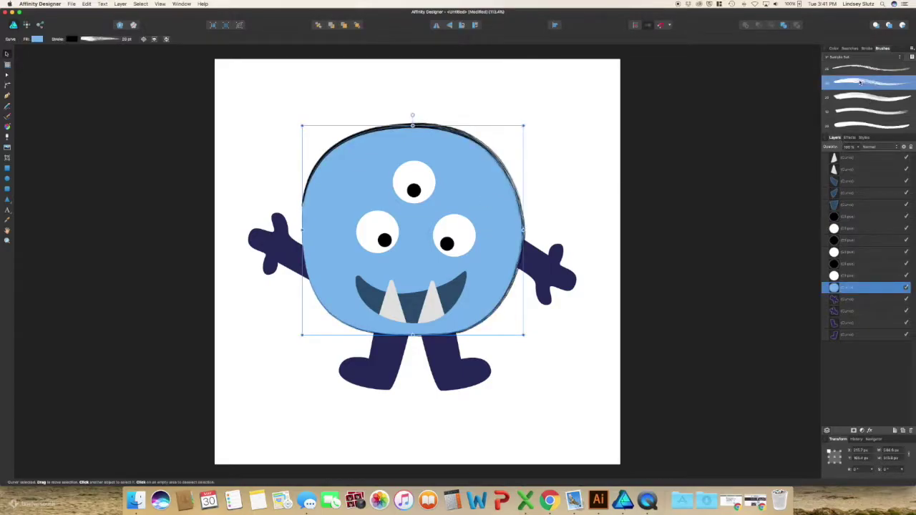
click(860, 69)
click(834, 48)
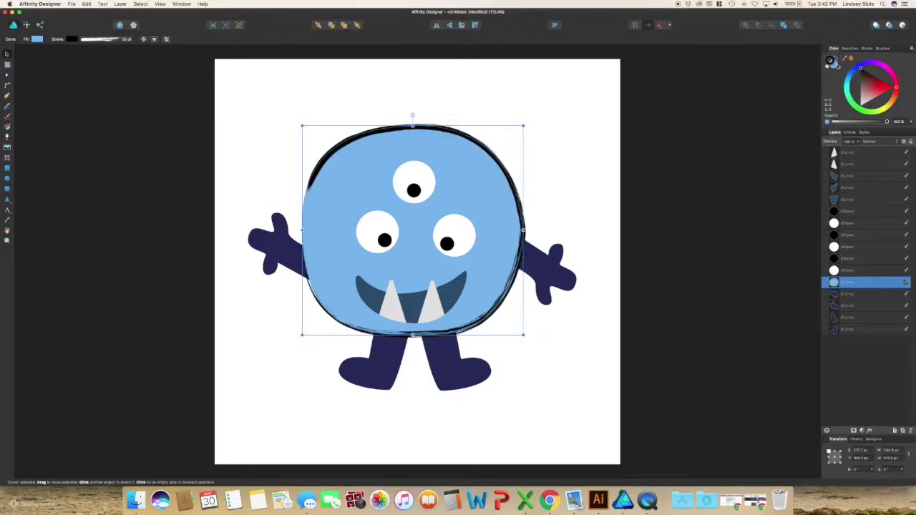
click(831, 58)
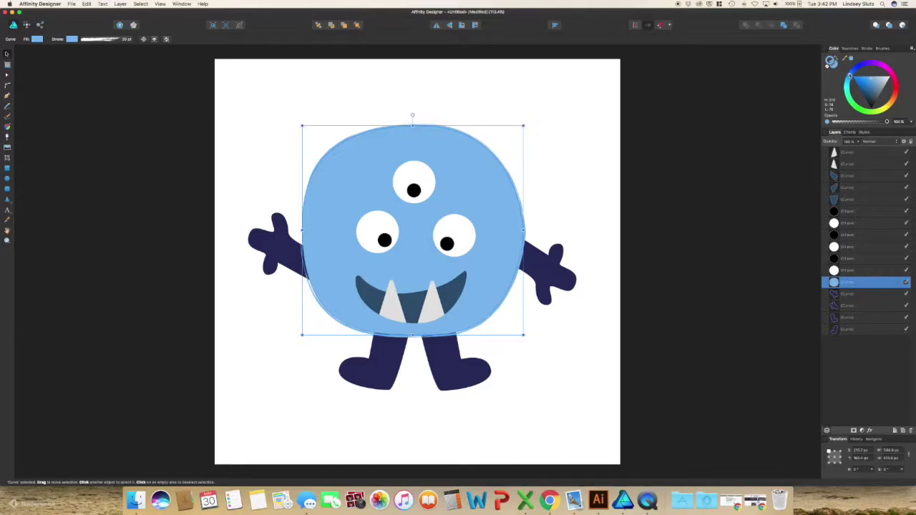
drag(831, 60, 493, 263)
click(883, 49)
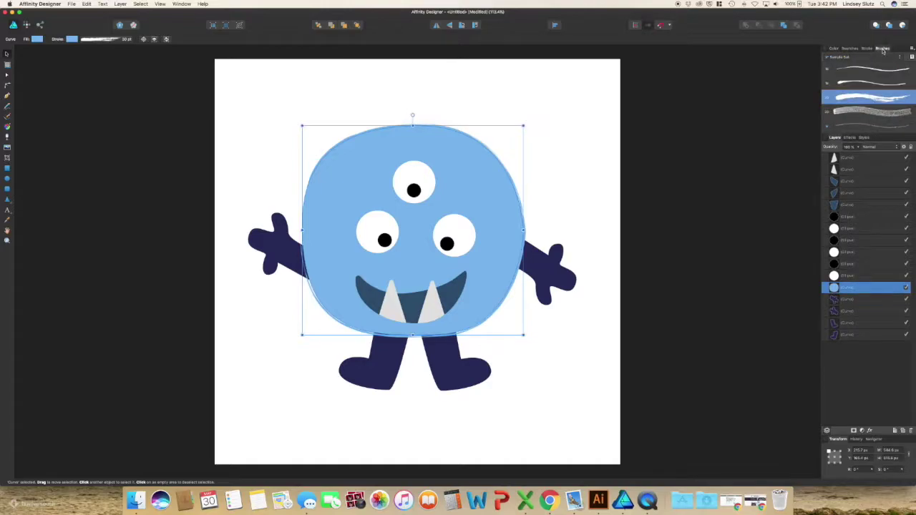
- Reselect the body and try several Sample Set brushes, settling on a rougher textured one
click(596, 202)
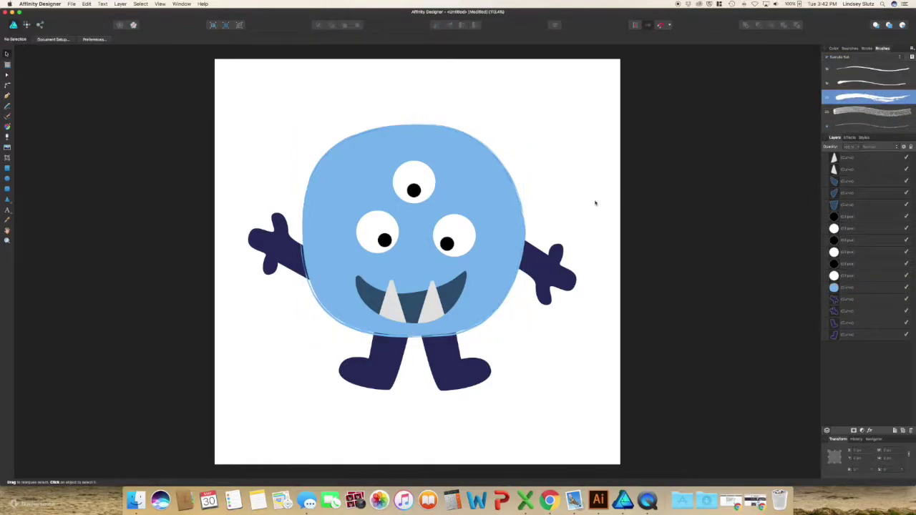
click(515, 197)
scroll(881, 77, down, 3)
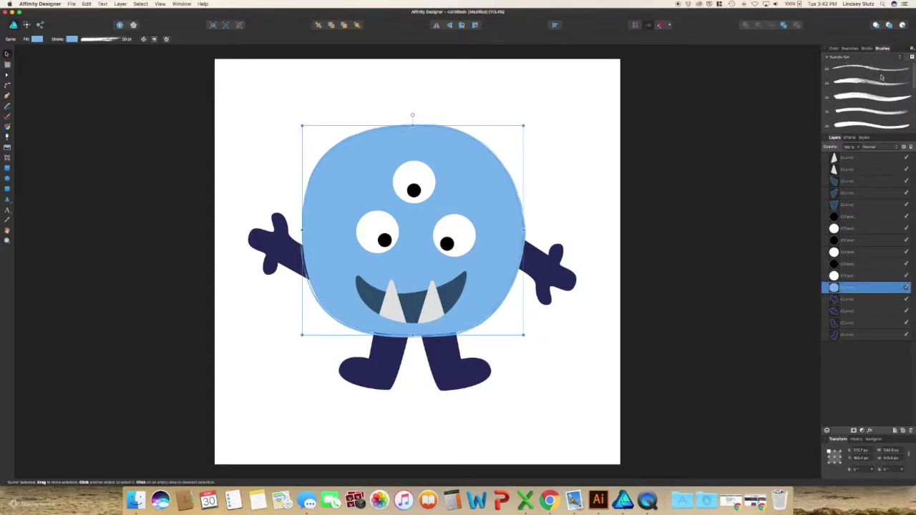
click(875, 80)
click(874, 72)
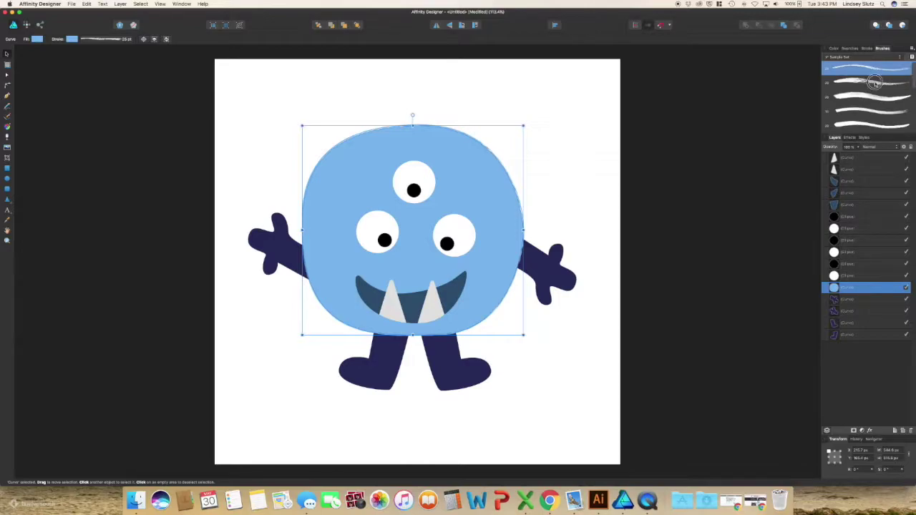
click(874, 84)
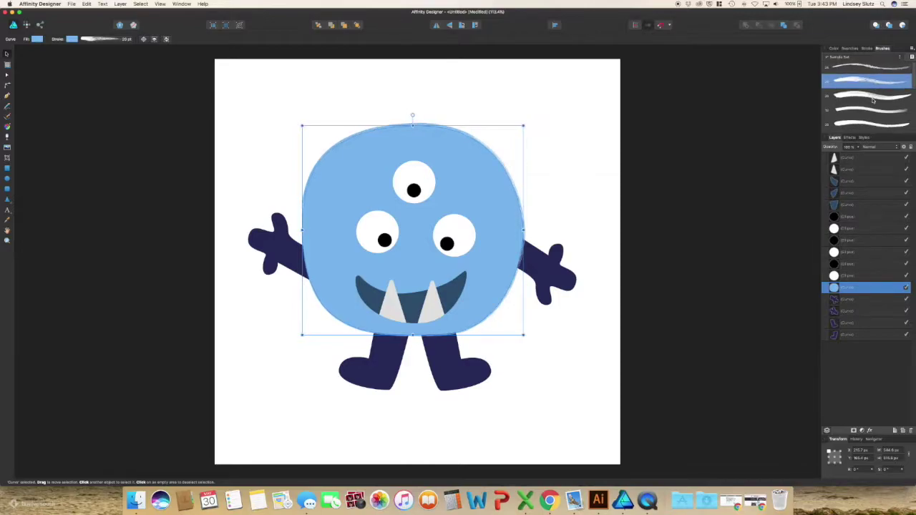
click(873, 100)
scroll(873, 101, down, 2)
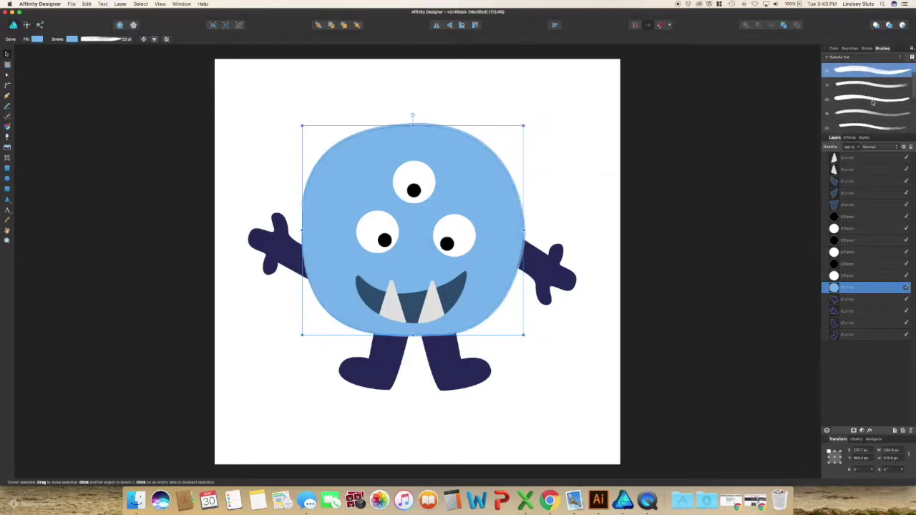
click(870, 112)
click(869, 120)
scroll(868, 122, down, 3)
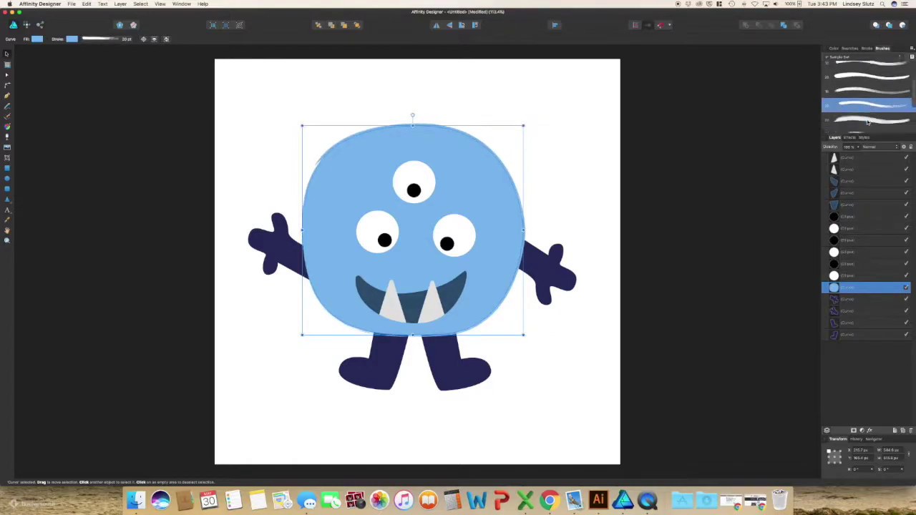
click(867, 124)
scroll(868, 125, down, 2)
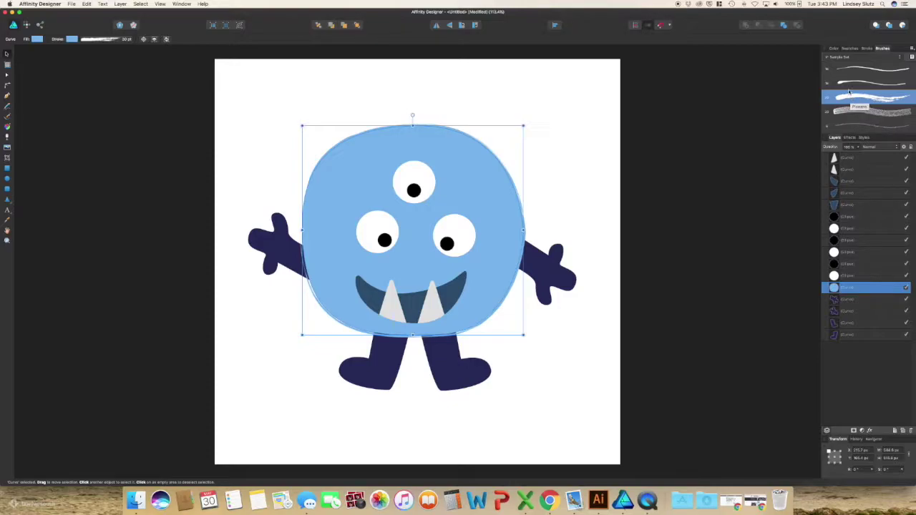
- Thin the body's textured outline from 30 pt to 24 pt, then deselect the body
click(866, 49)
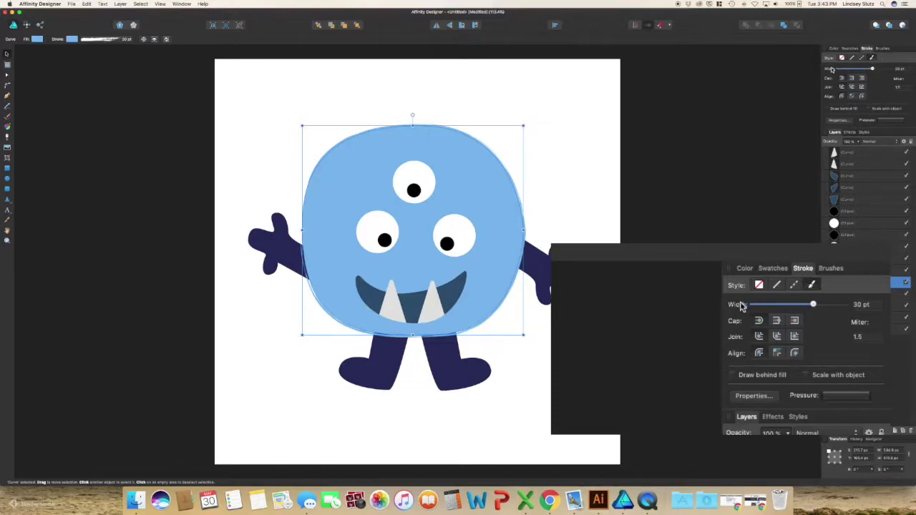
mouse_move(813, 305)
mouse_down()
mouse_move(790, 304)
mouse_move(863, 308)
mouse_move(834, 306)
mouse_up()
key(Escape)
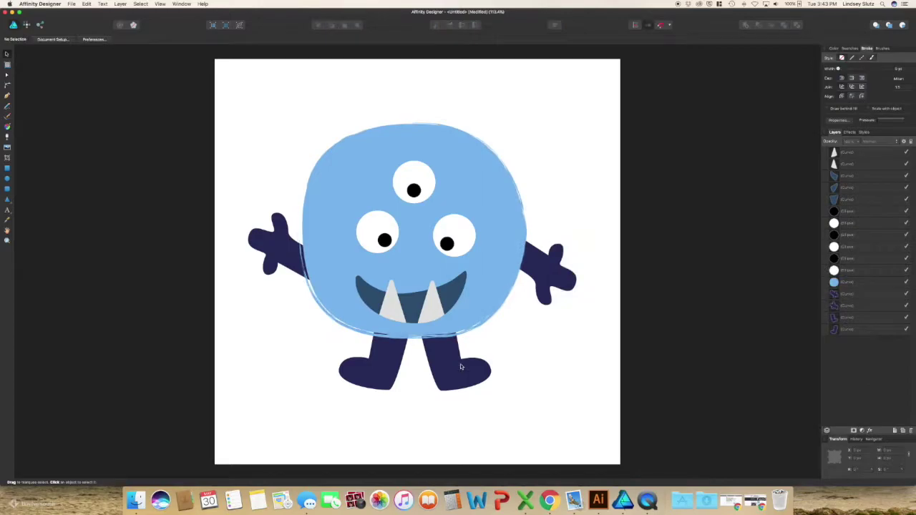
- Paint horizontal blue vector-brush strokes across the top of the page, undoing the looping one, and select all five
click(9, 118)
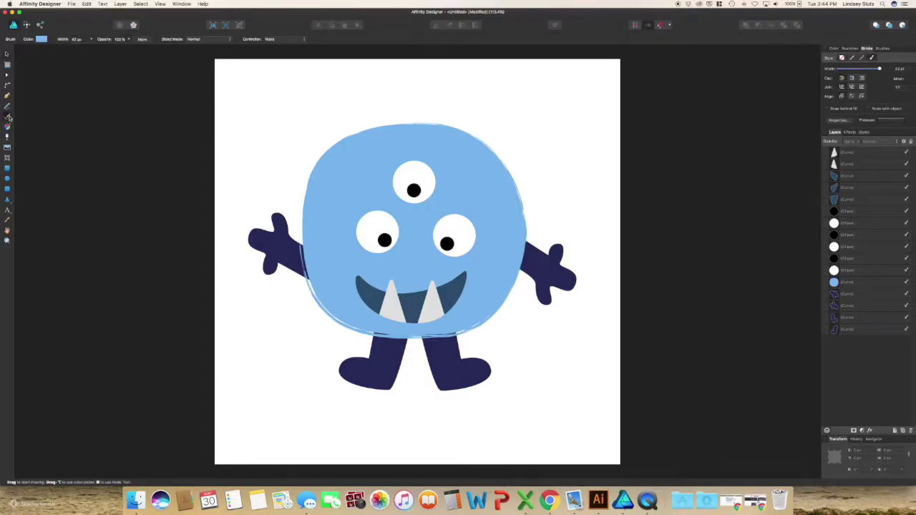
drag(217, 90, 681, 90)
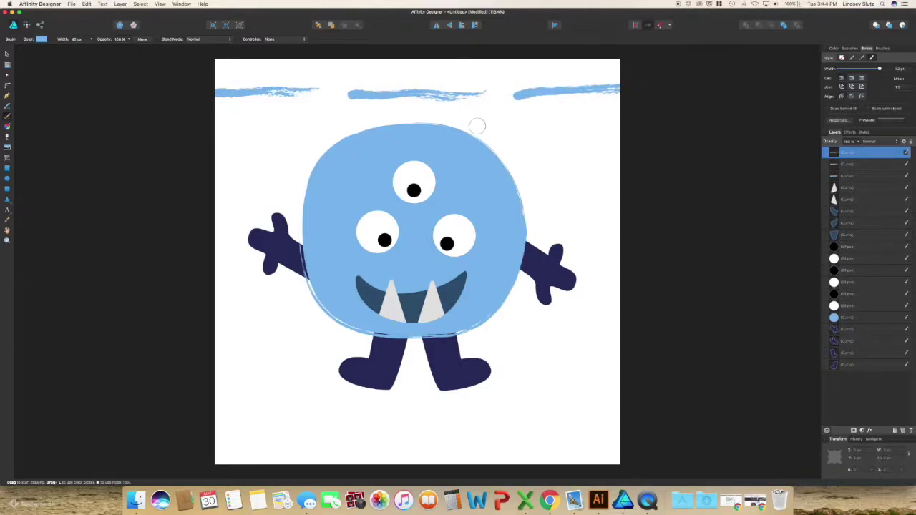
mouse_move(205, 145)
mouse_down()
mouse_move(281, 140)
mouse_move(291, 128)
mouse_move(282, 114)
mouse_move(261, 126)
mouse_move(300, 143)
mouse_move(399, 118)
mouse_move(474, 143)
mouse_move(541, 127)
mouse_move(634, 128)
mouse_up()
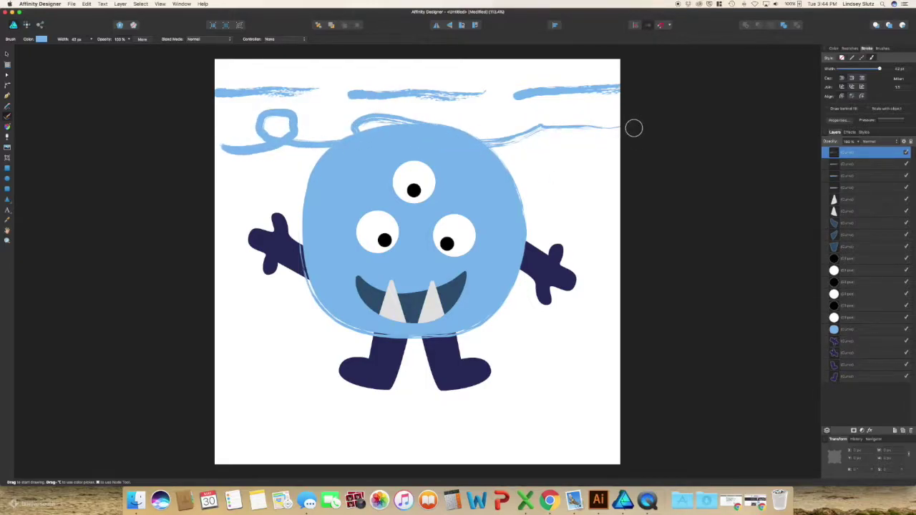
key(super+z)
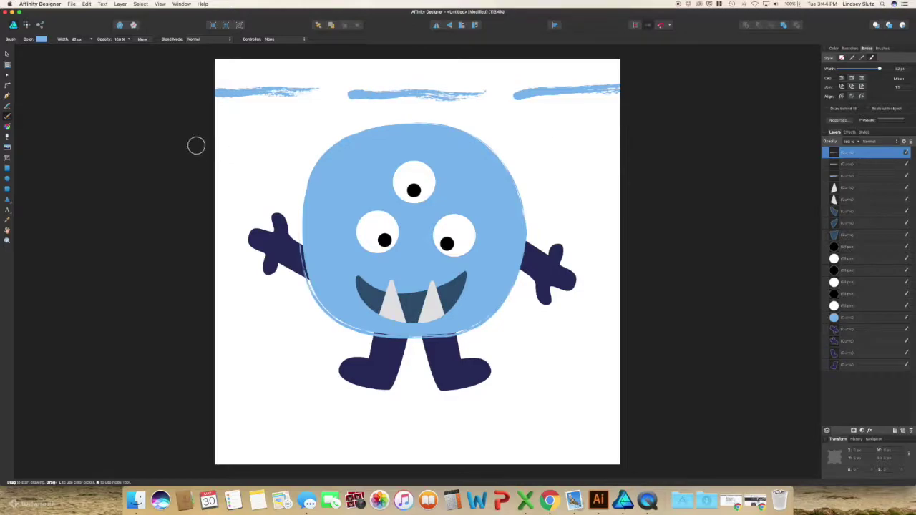
mouse_move(196, 146)
mouse_down()
mouse_move(440, 134)
mouse_move(615, 114)
mouse_move(654, 119)
mouse_up()
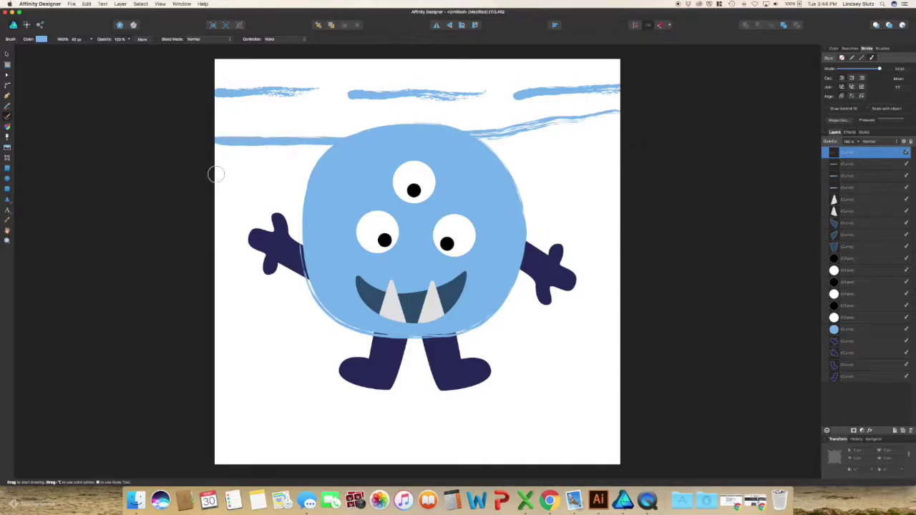
mouse_move(217, 174)
mouse_down()
mouse_move(451, 156)
mouse_move(694, 165)
mouse_up()
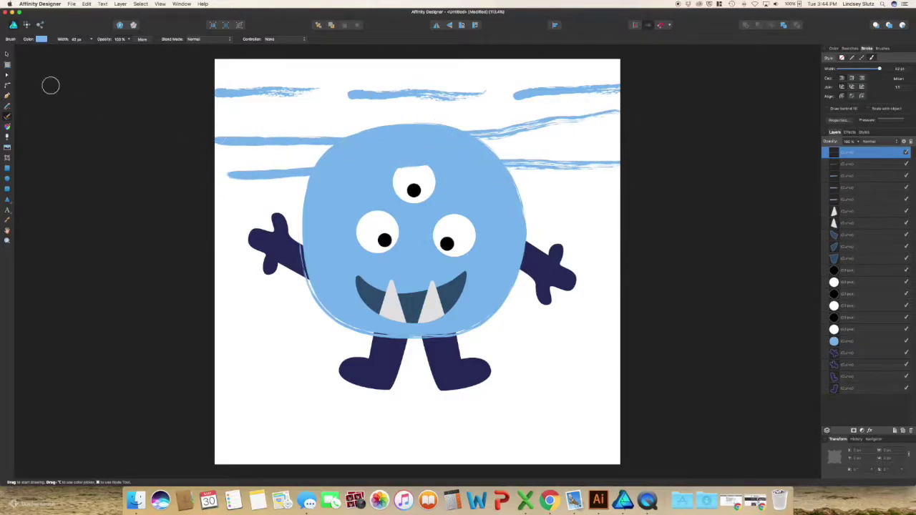
click(5, 55)
mouse_move(161, 65)
mouse_down()
mouse_move(236, 112)
mouse_move(260, 178)
mouse_move(640, 184)
mouse_move(726, 195)
mouse_up()
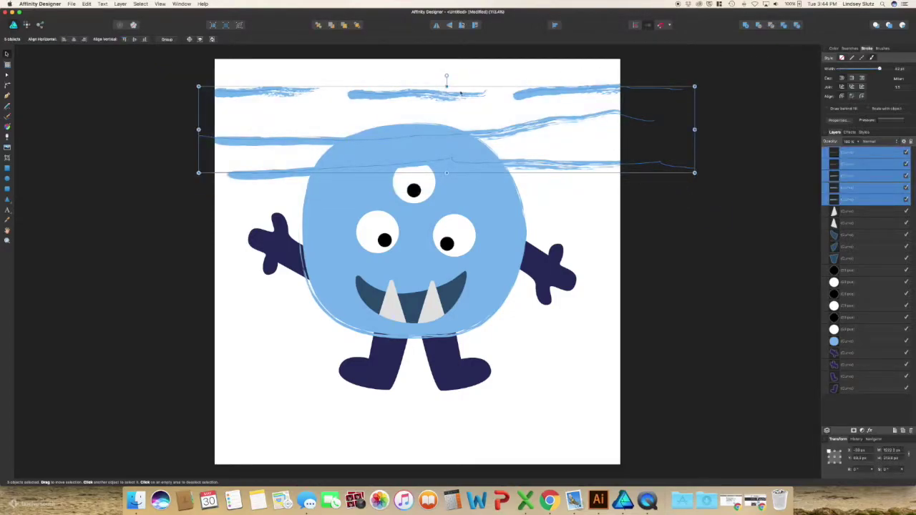
- Move the blue strokes up and left, fade them to about 21% opacity, then reselect them
drag(378, 94, 350, 75)
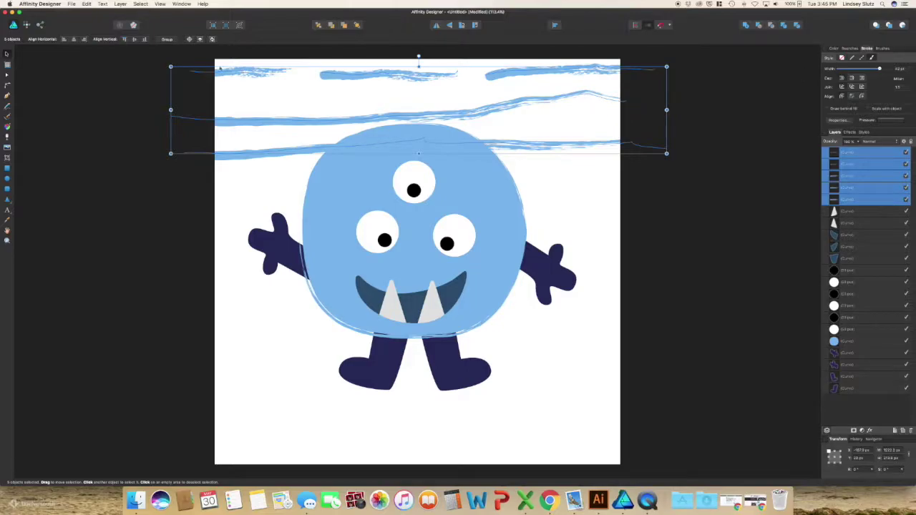
click(834, 48)
click(844, 122)
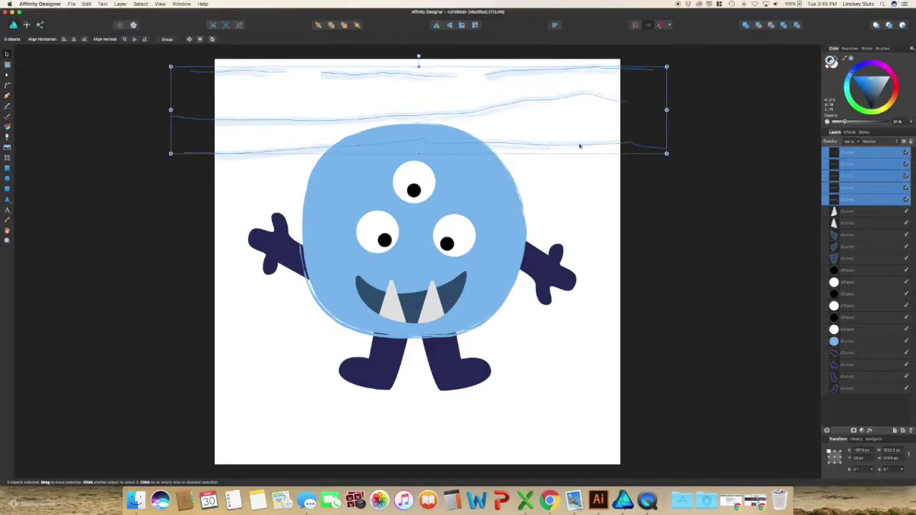
click(657, 167)
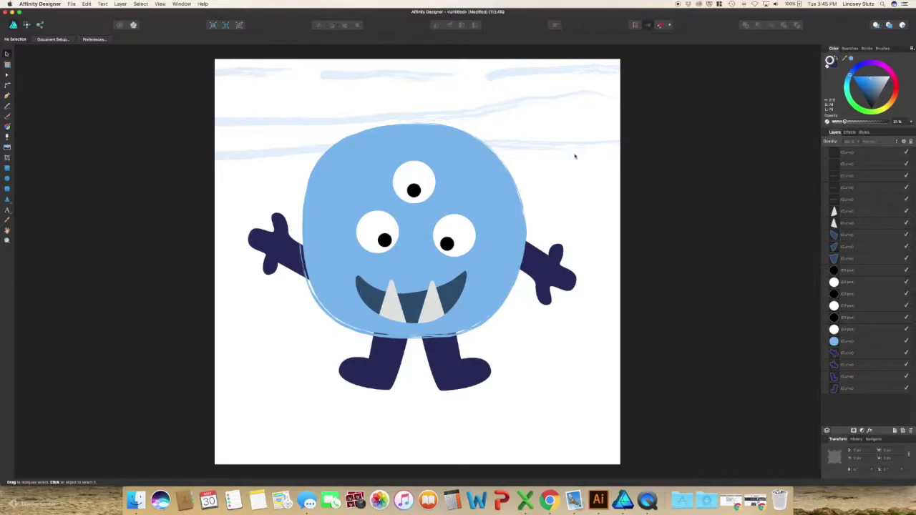
drag(595, 158, 523, 63)
mouse_move(676, 170)
mouse_down()
mouse_move(344, 55)
mouse_move(233, 43)
mouse_move(171, 54)
mouse_up()
- Delete the five faint strokes and paint light-blue raster brush strokes across the background
key(Delete)
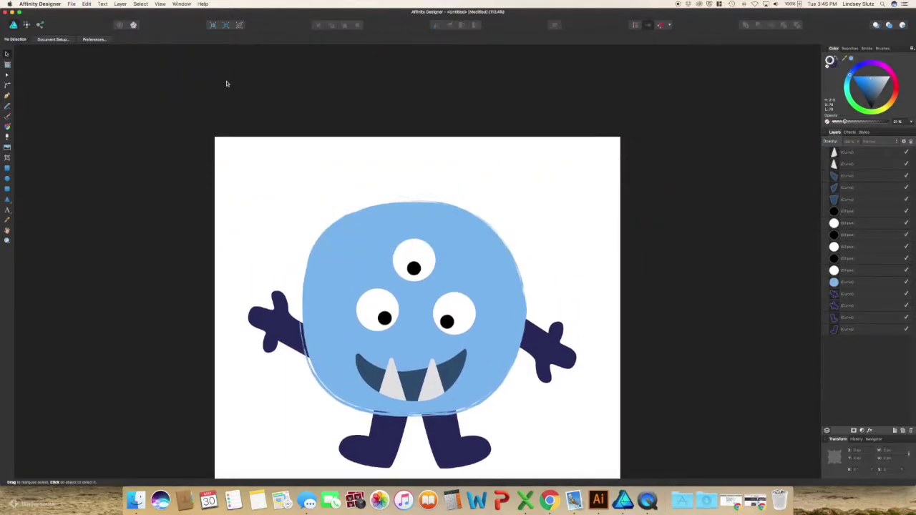
scroll(229, 83, down, 1)
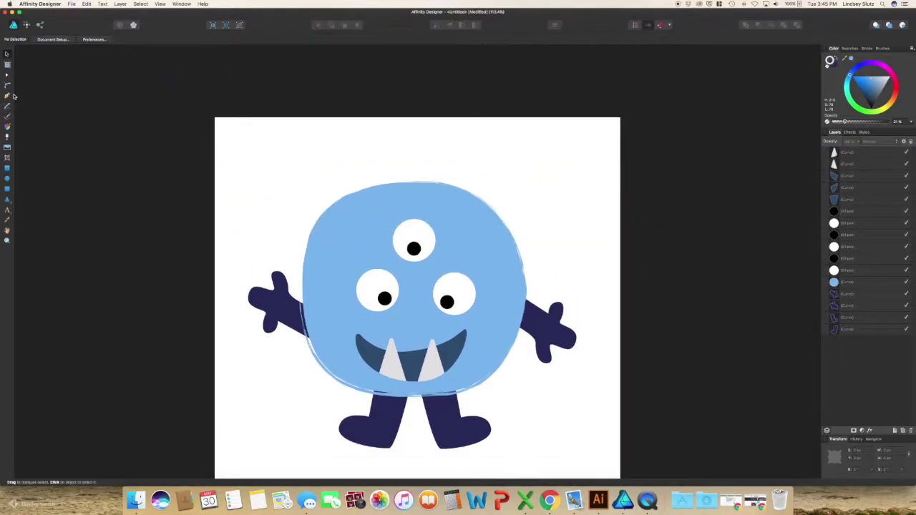
click(7, 116)
mouse_move(209, 137)
mouse_down()
mouse_move(246, 153)
mouse_move(615, 144)
mouse_up()
drag(615, 214, 286, 322)
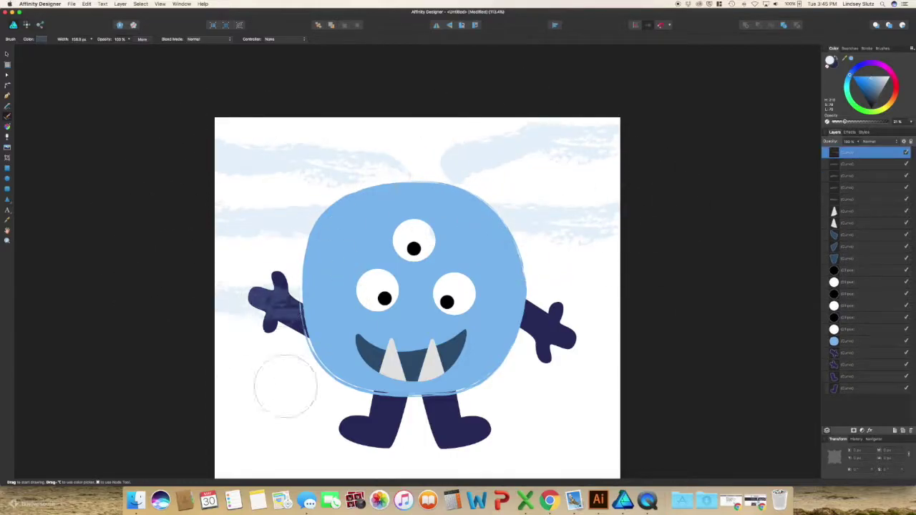
- Paint more light-blue strokes filling the lower page, around the monster's foot and the lower right
scroll(293, 372, down, 2)
mouse_move(303, 362)
mouse_down()
mouse_move(661, 423)
mouse_move(178, 344)
mouse_move(307, 379)
mouse_move(241, 307)
mouse_move(317, 296)
mouse_move(293, 239)
mouse_up()
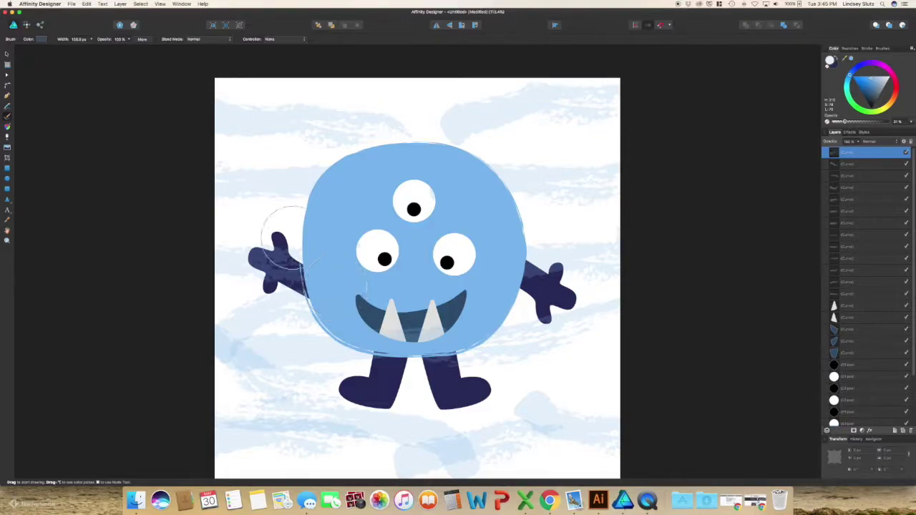
drag(219, 198, 340, 257)
mouse_move(221, 164)
mouse_down()
mouse_move(361, 121)
mouse_move(278, 98)
mouse_move(459, 107)
mouse_move(691, 164)
mouse_up()
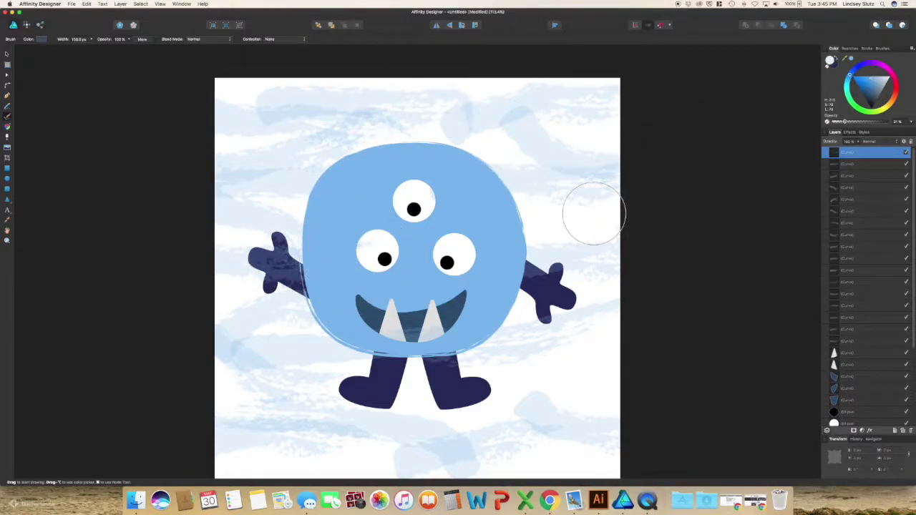
drag(594, 214, 534, 205)
drag(507, 382, 475, 385)
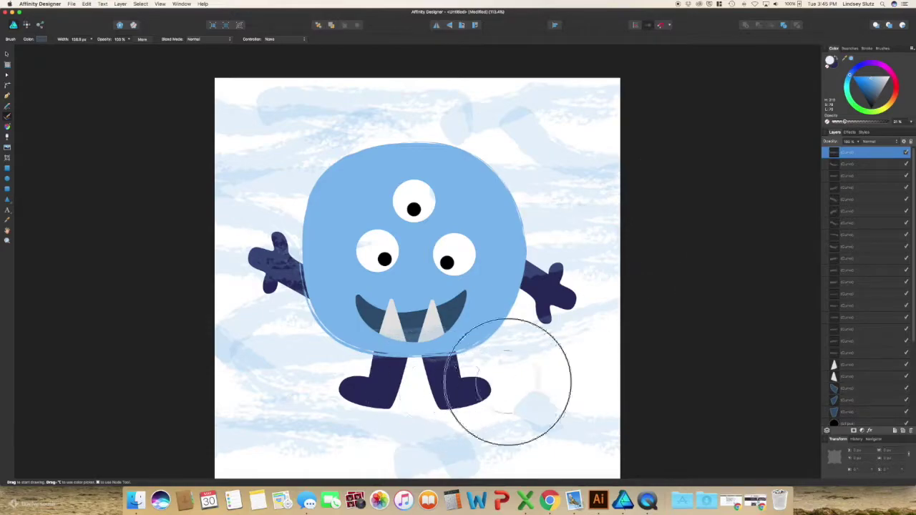
mouse_move(578, 447)
mouse_down()
mouse_move(583, 439)
mouse_move(656, 441)
mouse_up()
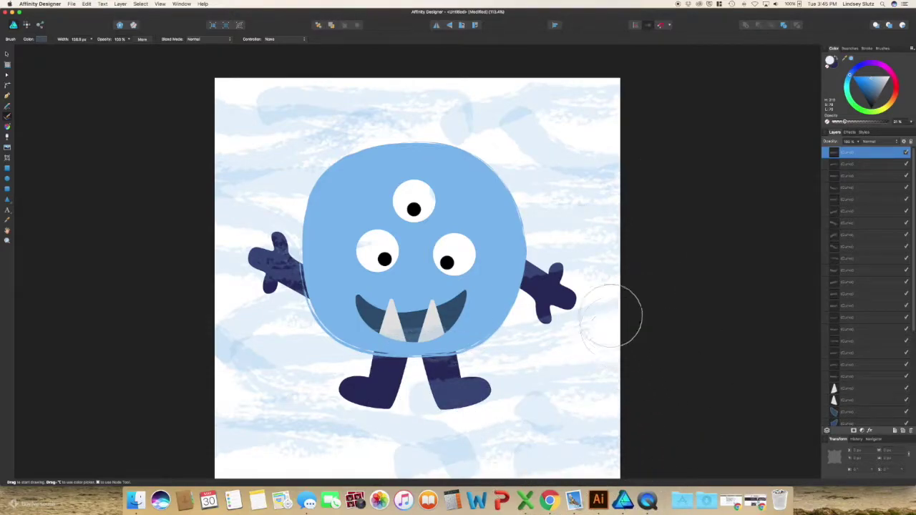
scroll(362, 161, down, 1)
- Select all the monster's parts, move them to the front, and scale the monster up slightly
key(super+minus)
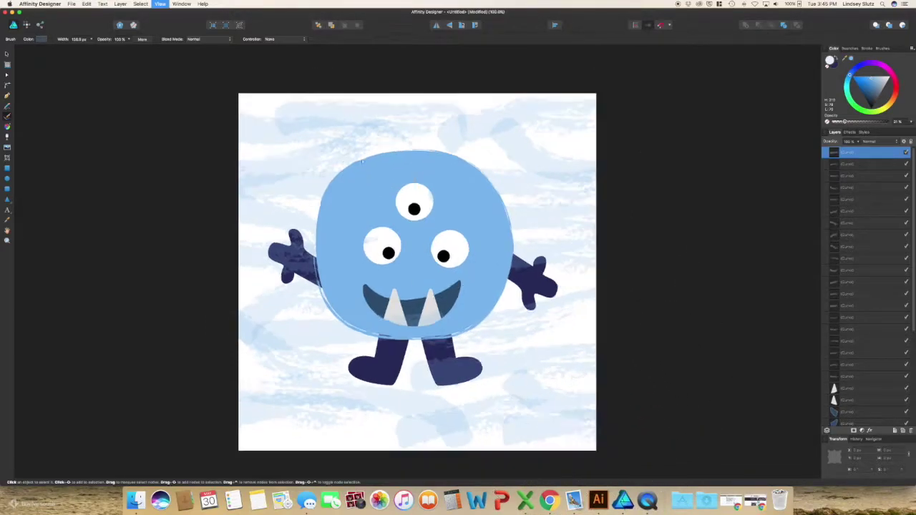
key(super+minus)
click(7, 54)
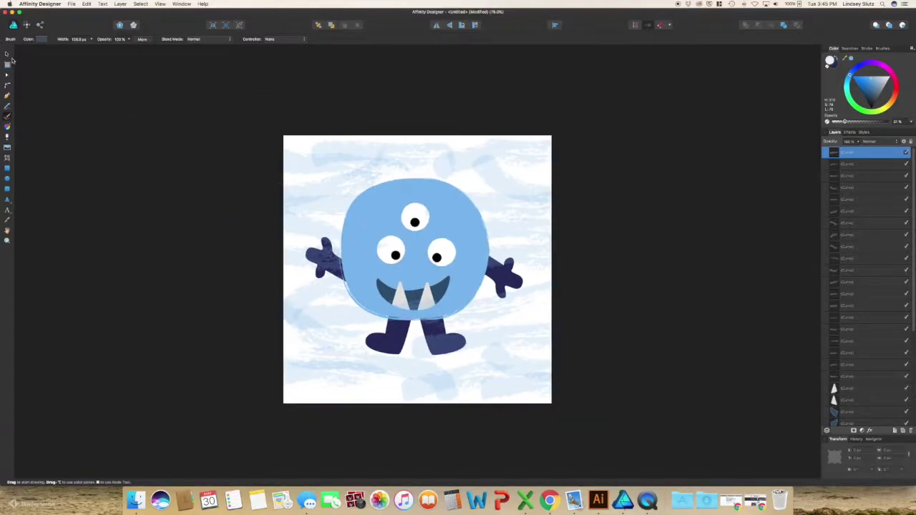
drag(299, 143, 504, 339)
right_click(454, 280)
click(559, 348)
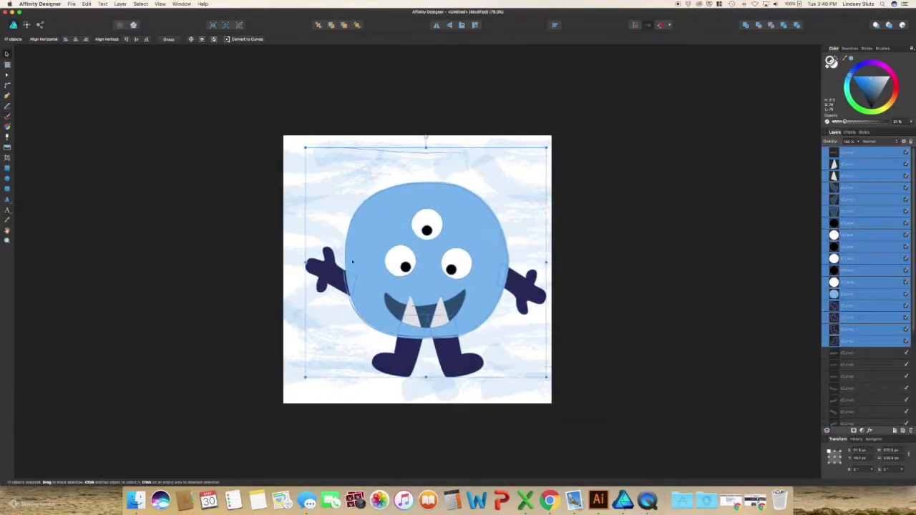
click(618, 250)
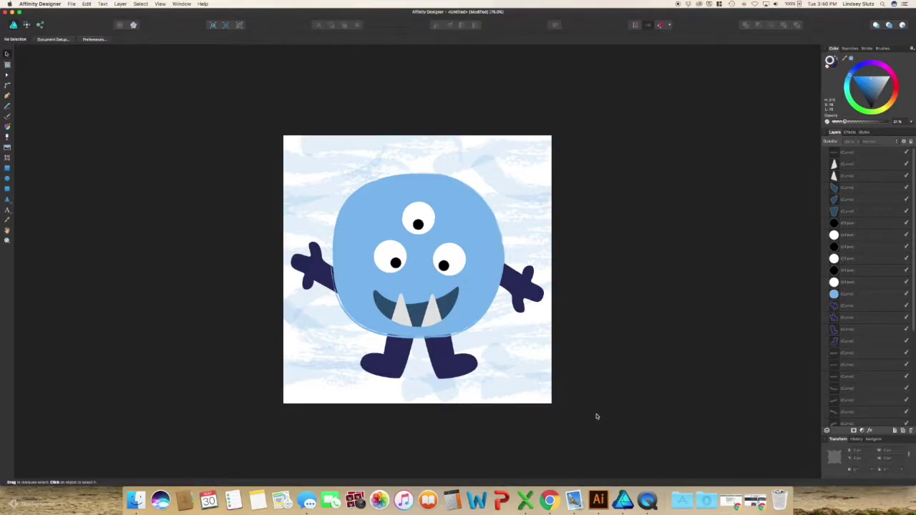